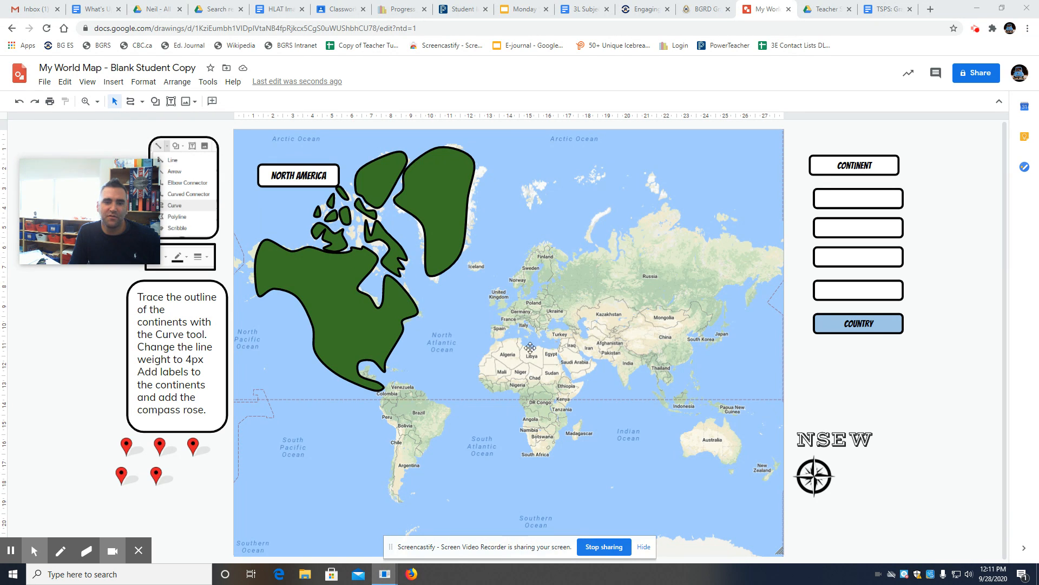
left_click_drag(531, 347, 828, 315)
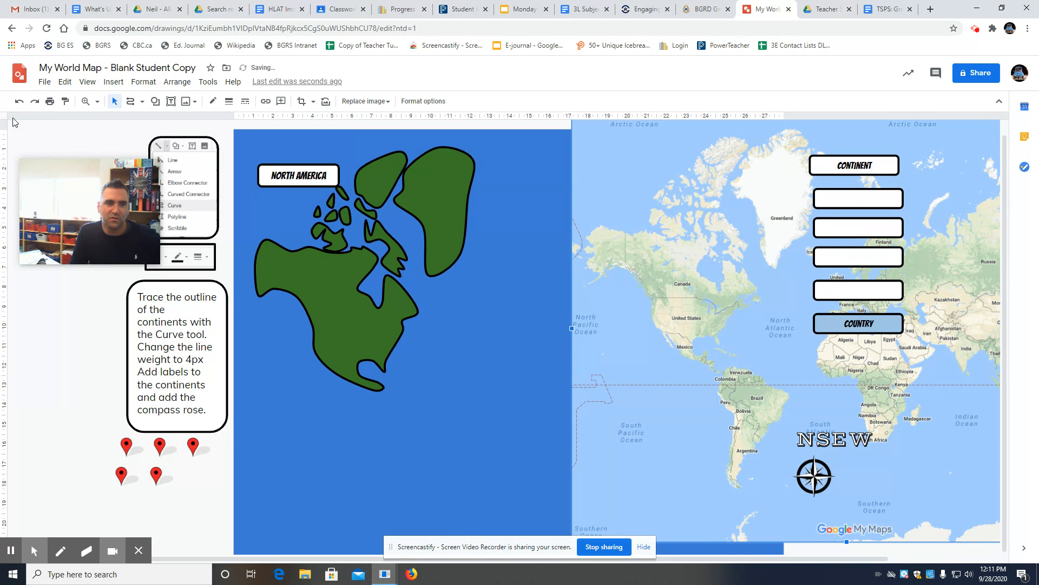
left_click(19, 101)
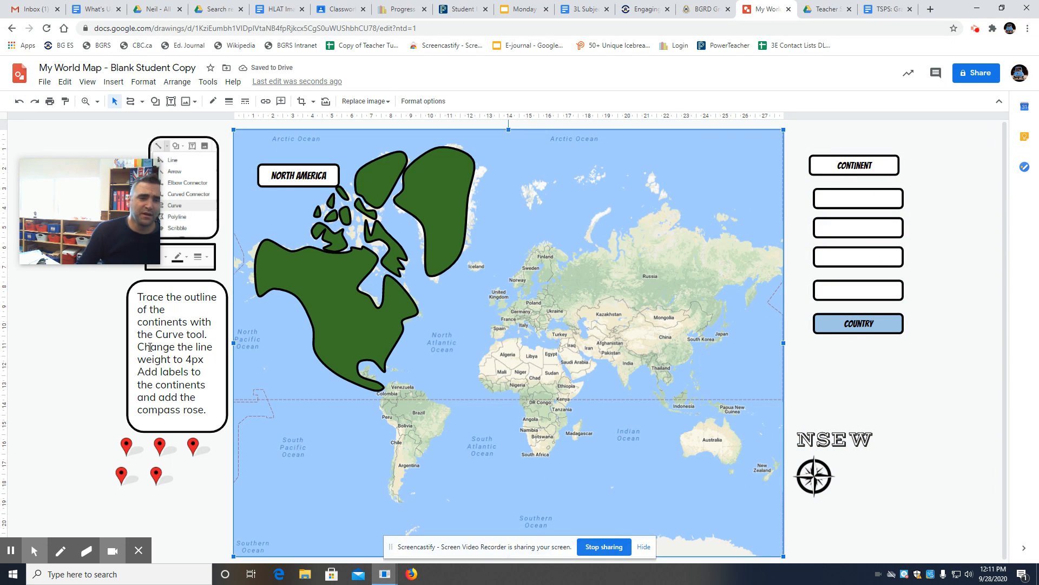
left_click(66, 319)
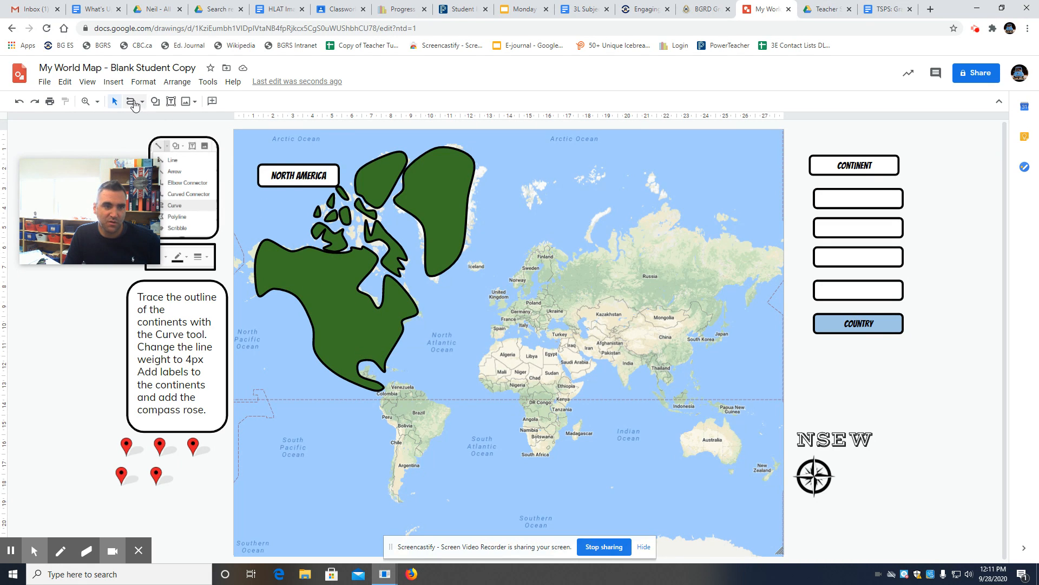
Step: Trace the outline of South America as a closed shape with the Curve tool and nudge it slightly upward
left_click(131, 107)
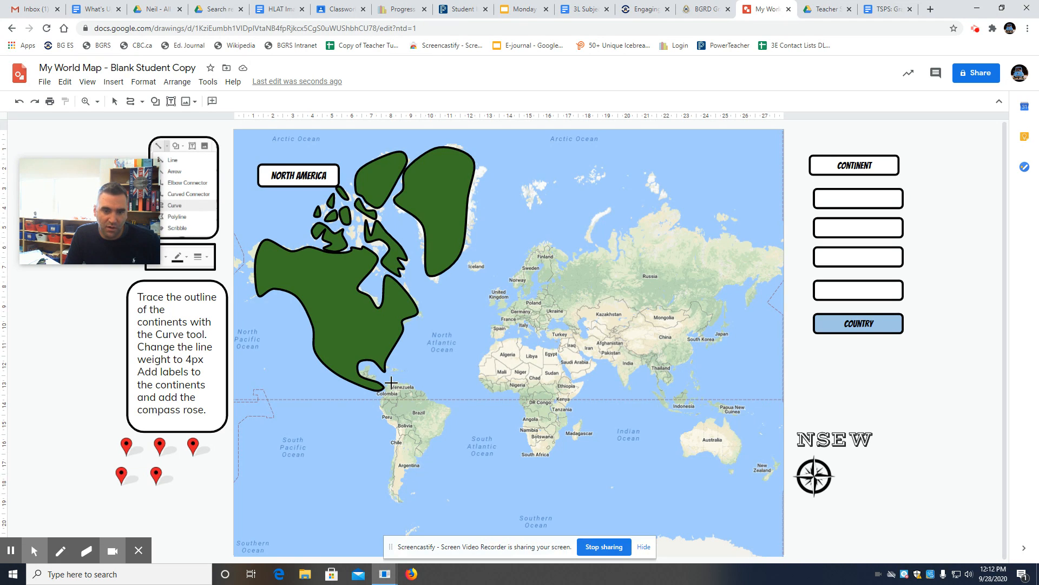
left_click(395, 383)
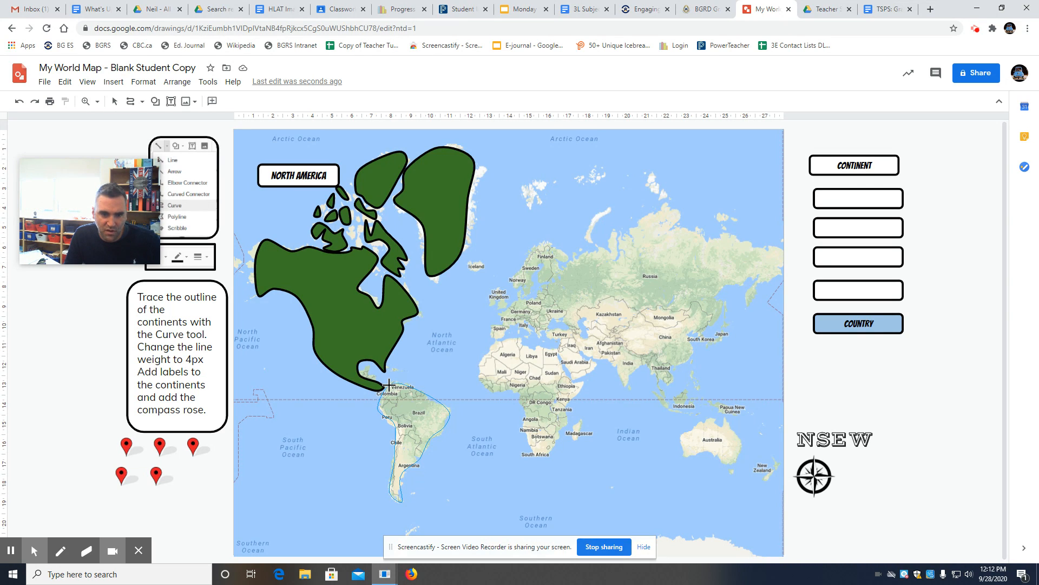
left_click(388, 385)
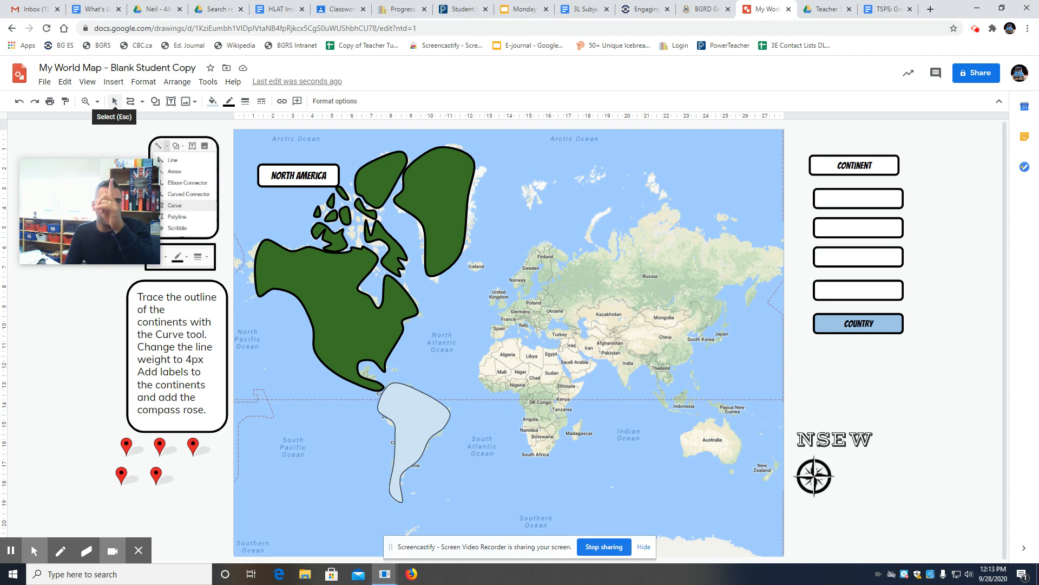
left_click(114, 102)
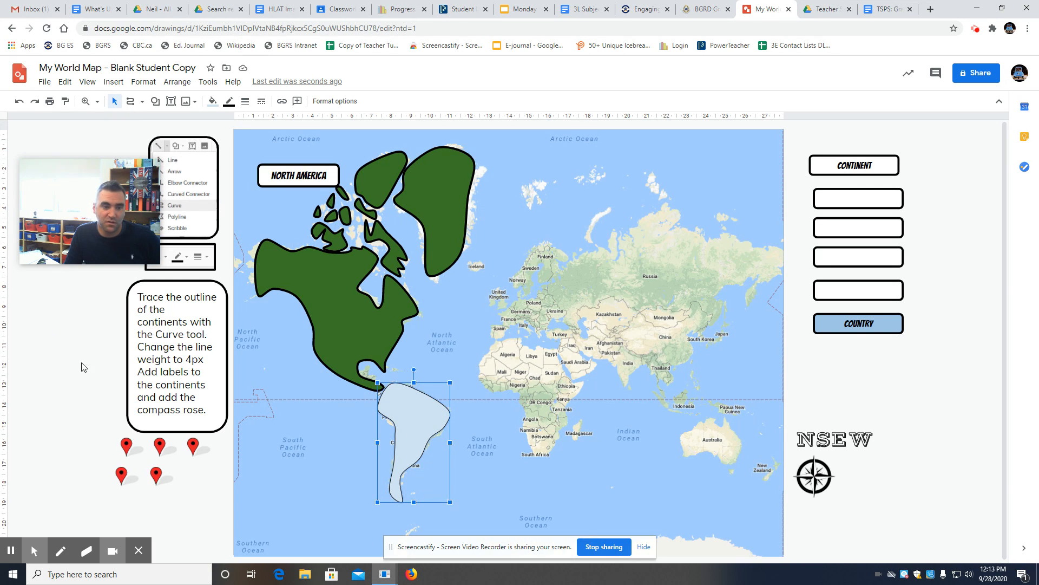
mouse_move(410, 422)
left_mouse_down()
mouse_move(469, 431)
mouse_move(412, 418)
mouse_move(468, 421)
mouse_move(413, 419)
left_mouse_up()
left_click_drag(610, 431, 938, 406)
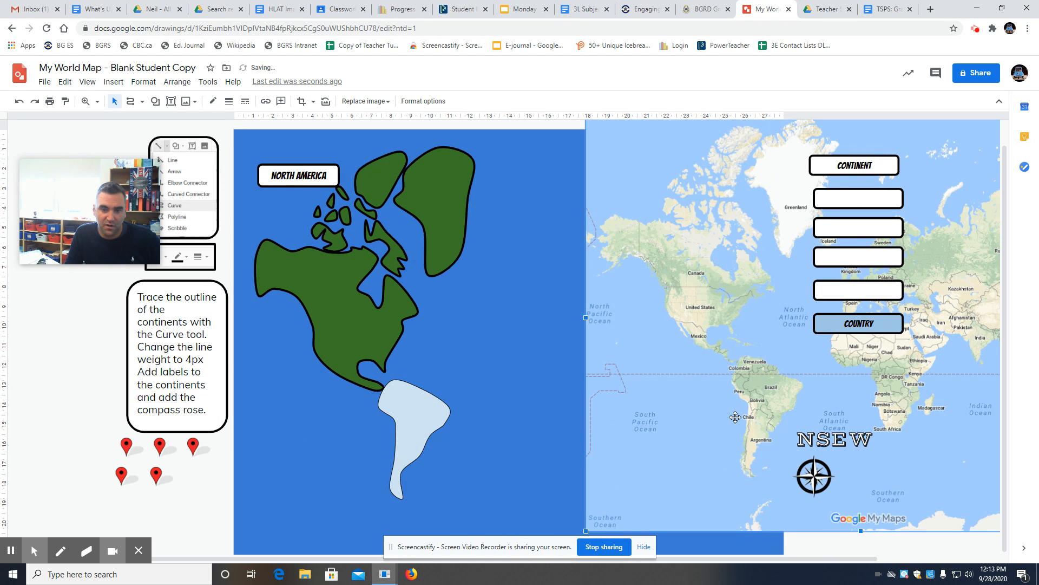
left_click_drag(736, 417, 466, 418)
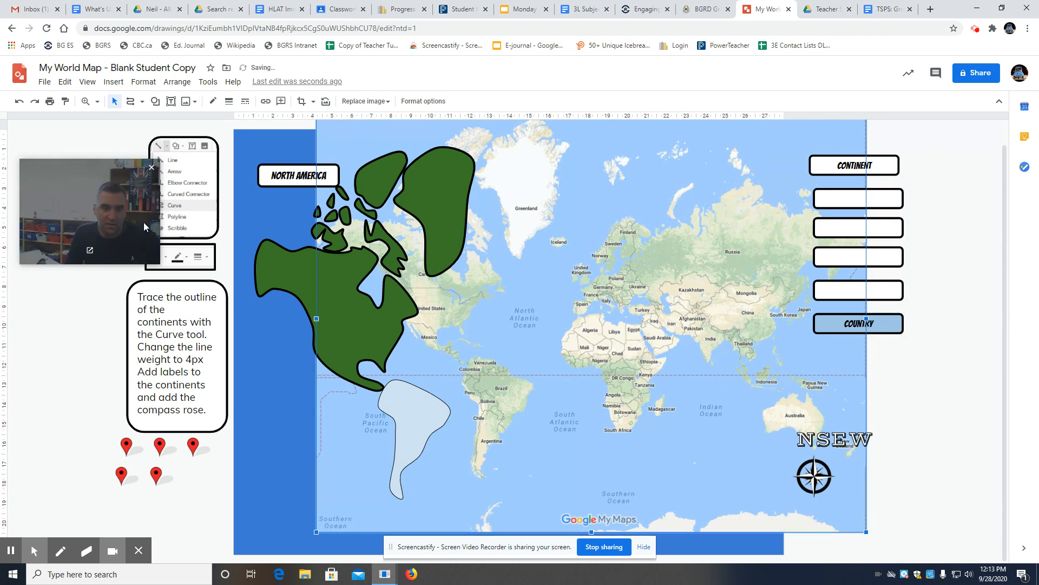
left_click(18, 103)
left_click(18, 103)
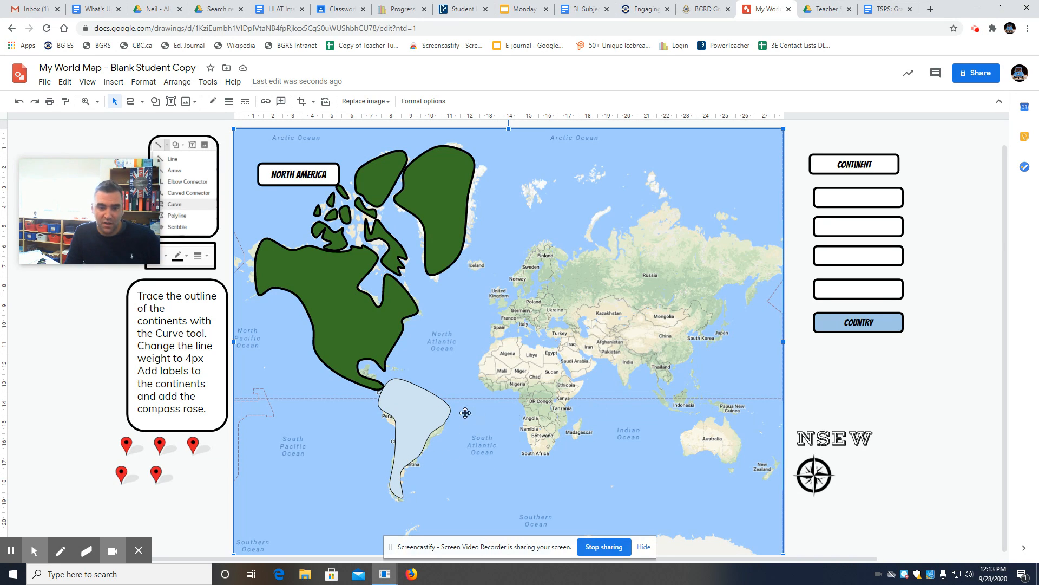
Step: Fill the traced South America shape with light purple
left_click(406, 422)
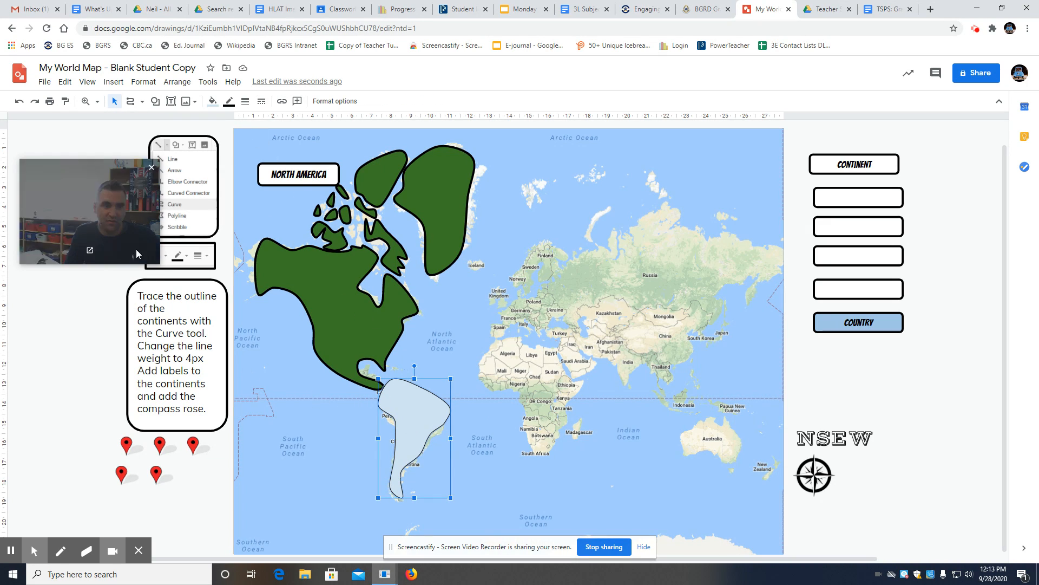
left_click(119, 106)
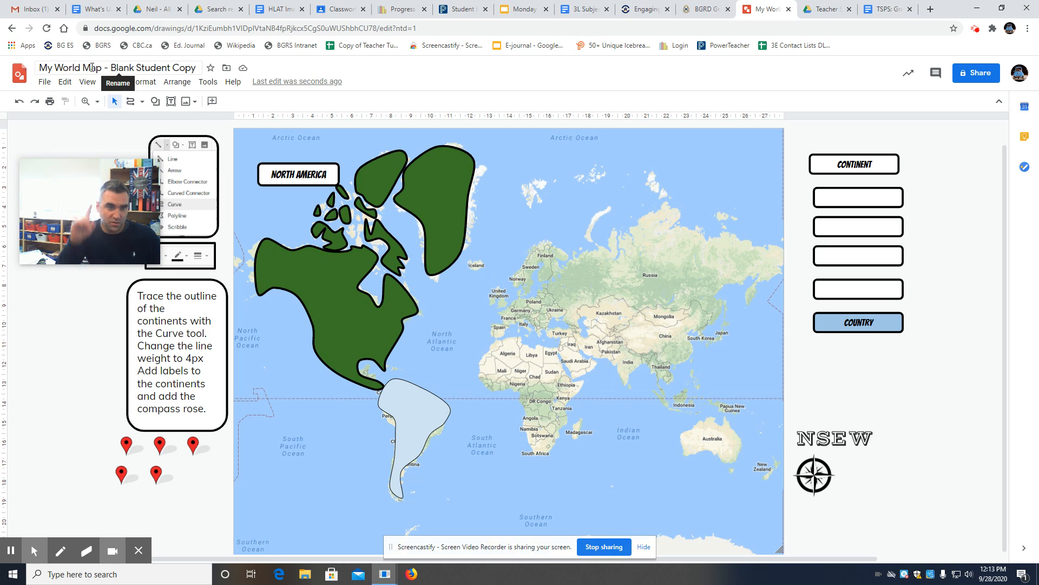
left_click(332, 306)
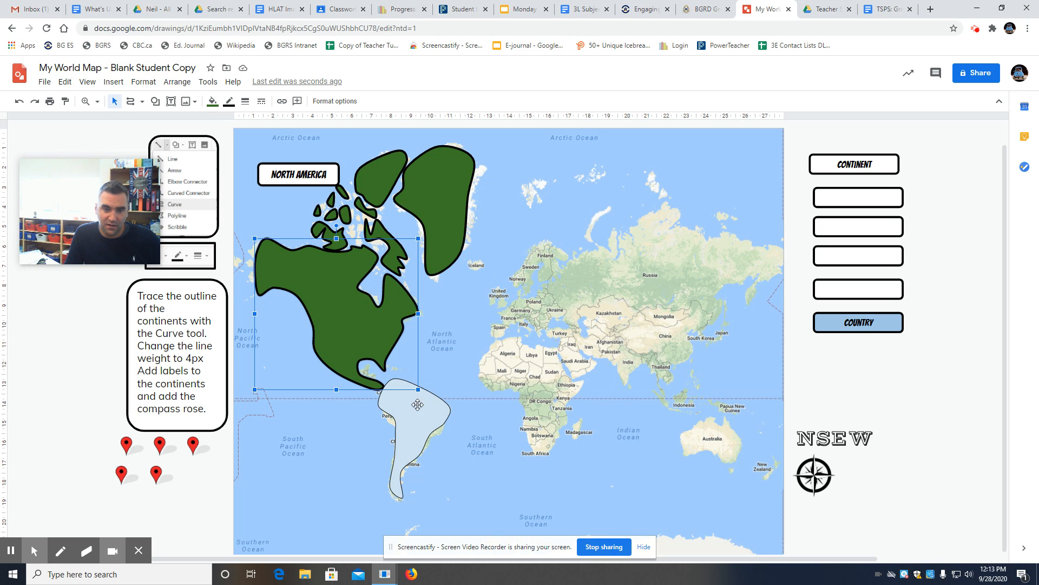
left_click(417, 405)
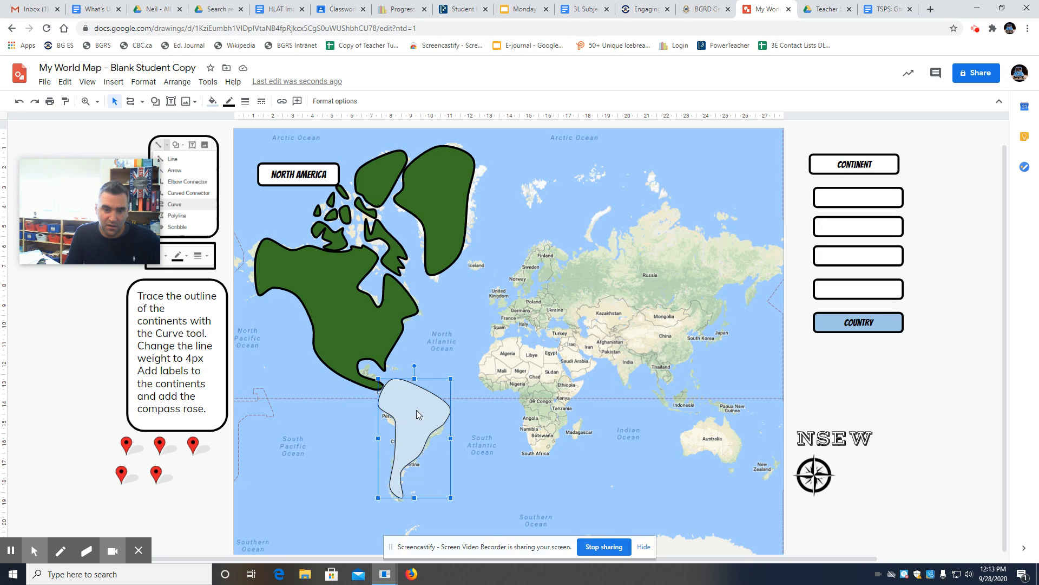
left_click(213, 101)
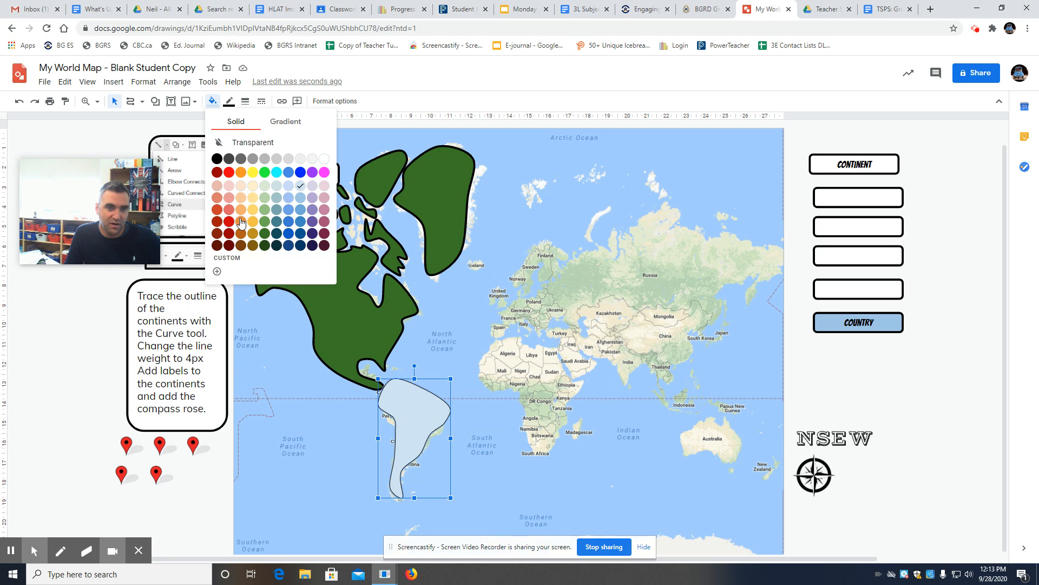
left_click(312, 197)
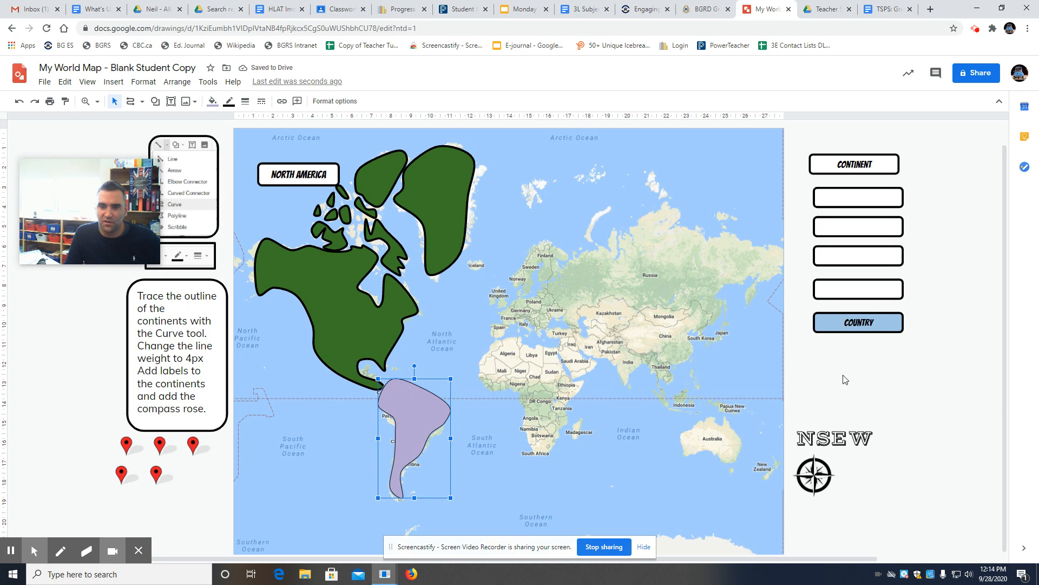
Step: Place the first blank label on the map just west of South America and enter the text SOUTH AMERICA
left_click_drag(836, 197, 328, 433)
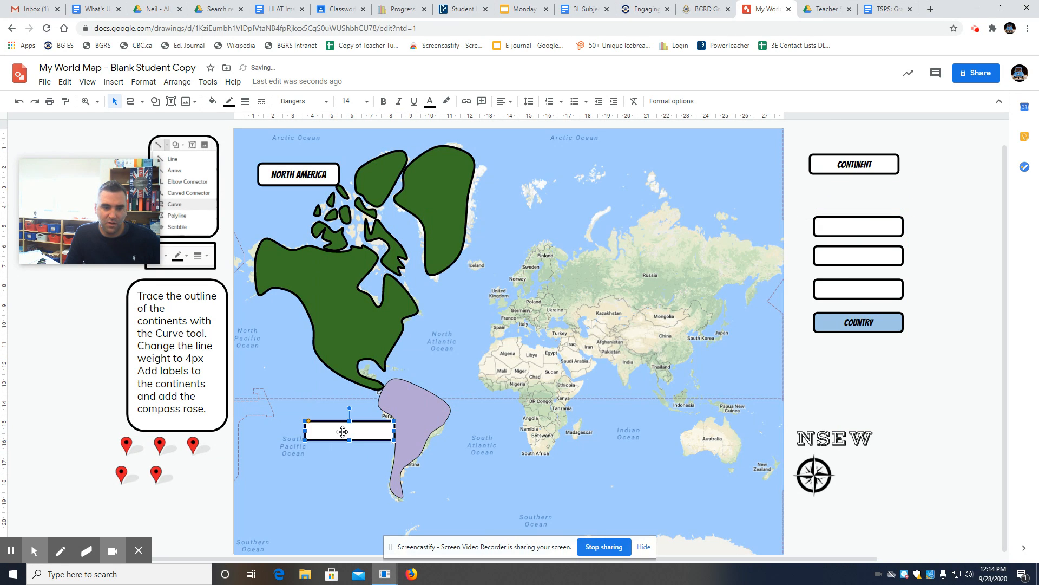
left_click(343, 436)
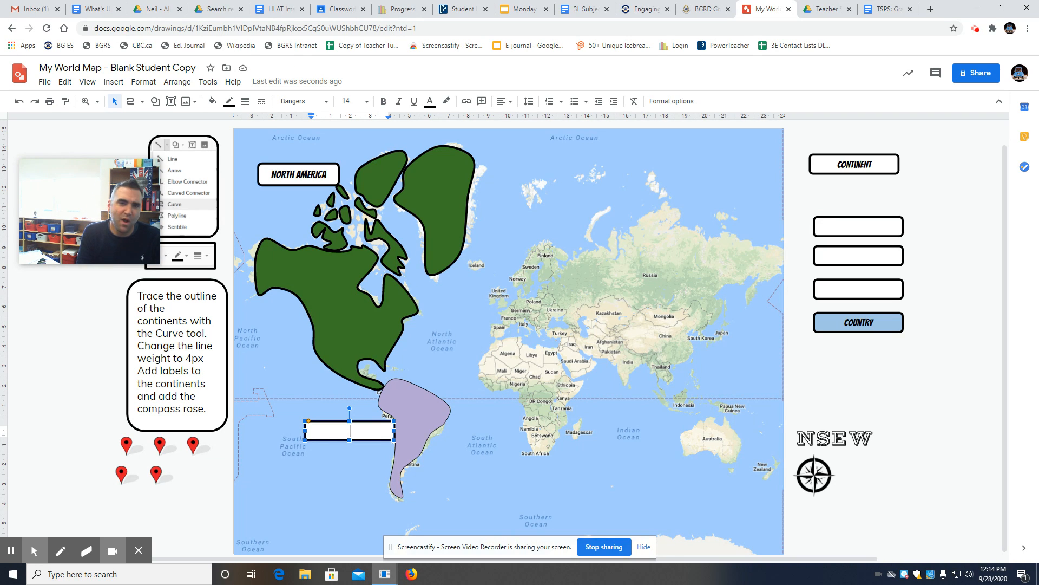
type("SO")
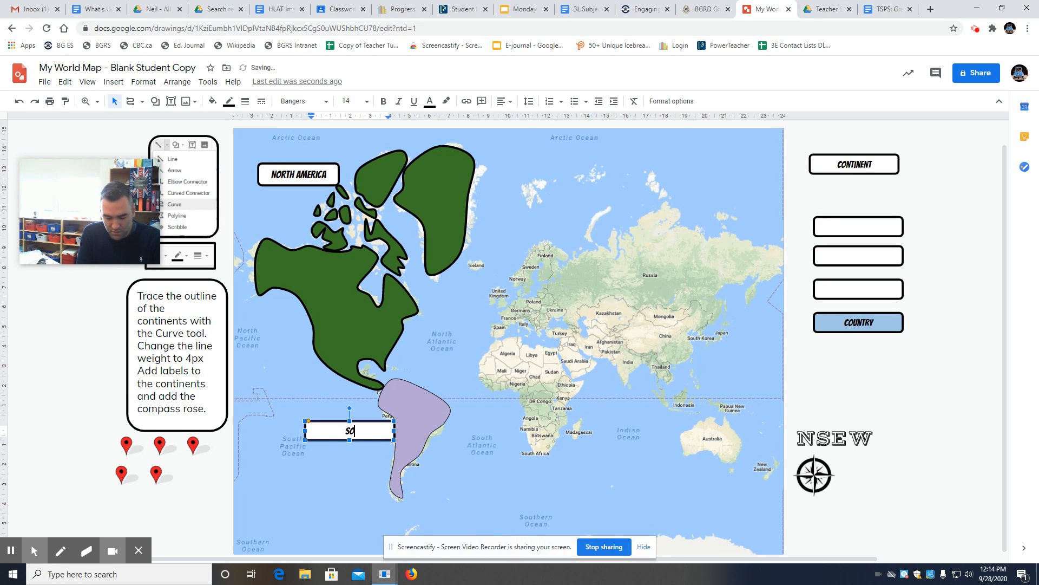
type("UTH AMERICA")
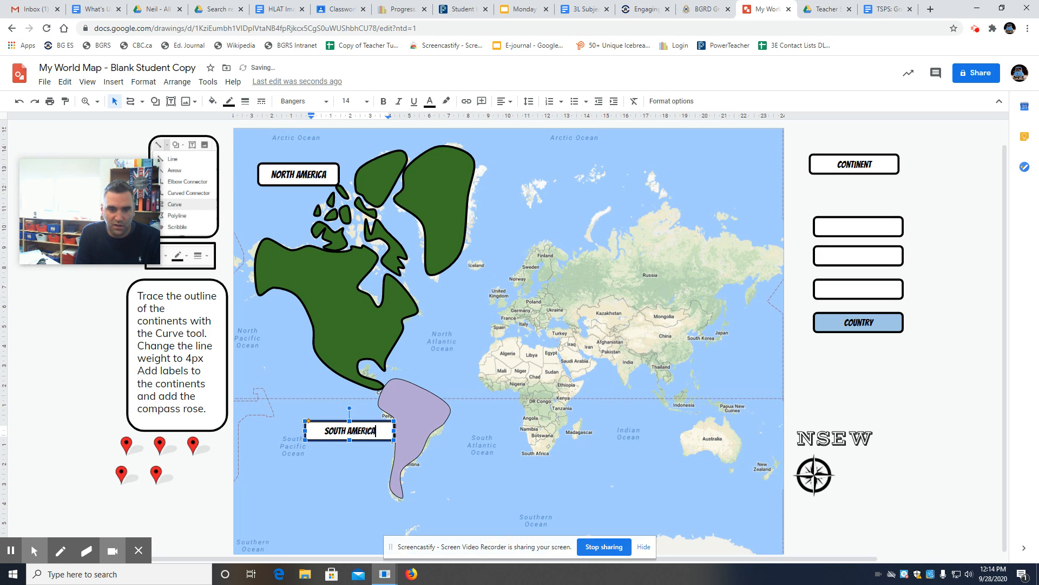
left_click(371, 443)
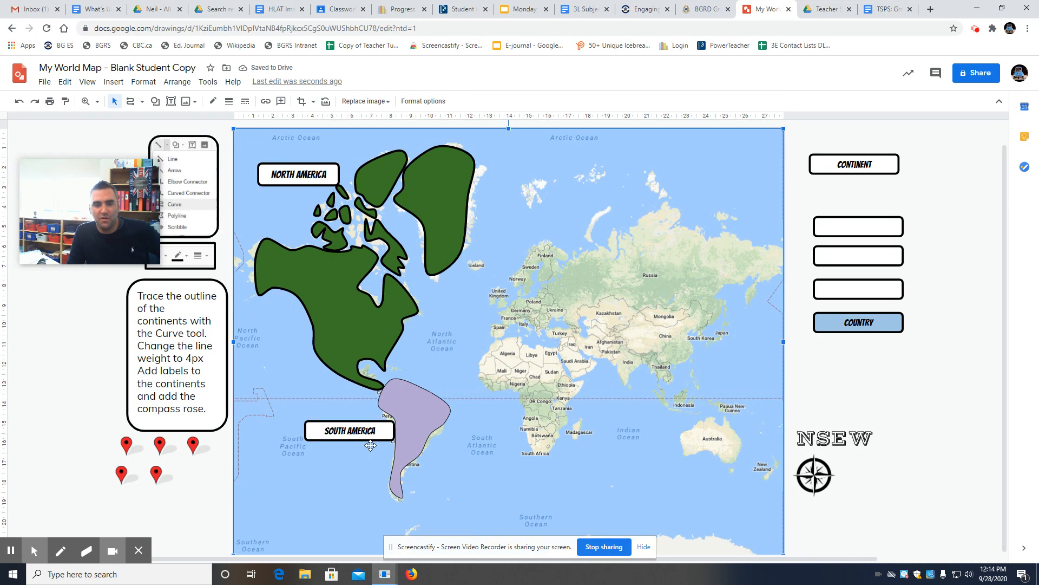
Step: Move the SOUTH AMERICA label off the map to the empty area below the COUNTRY label
left_click(371, 431)
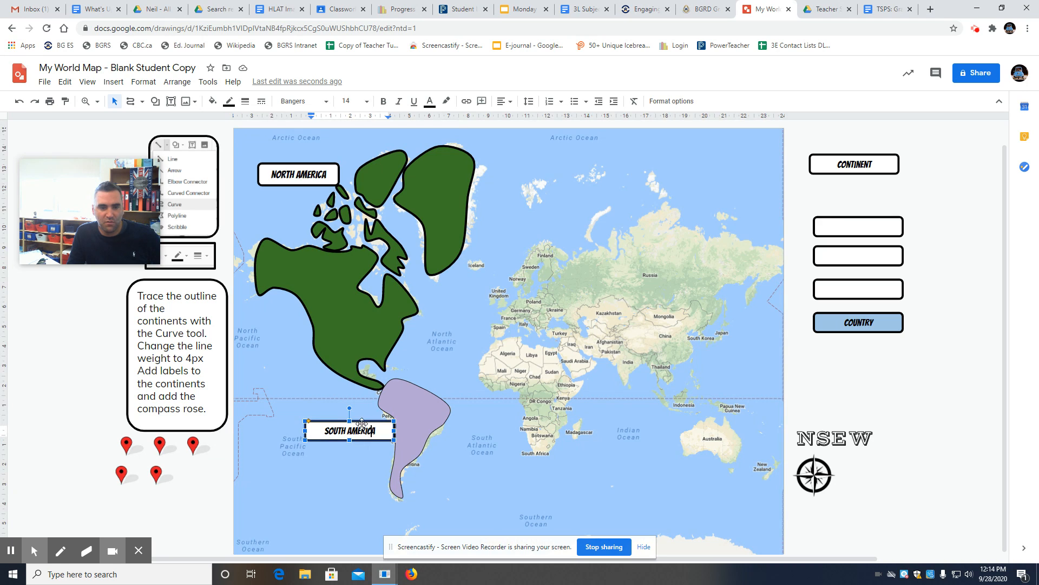
left_click_drag(363, 420, 411, 416)
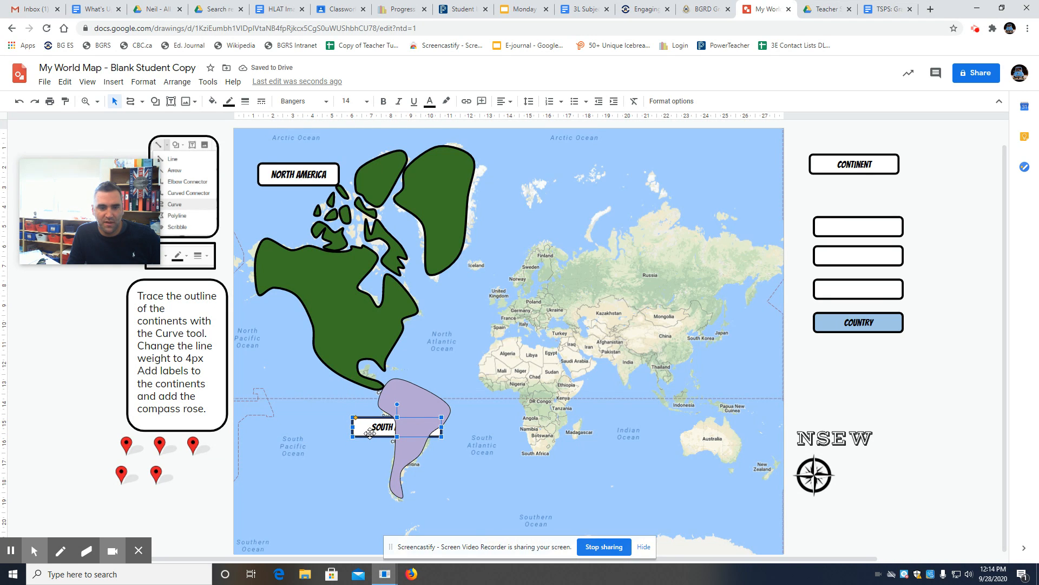
left_click_drag(369, 433, 827, 384)
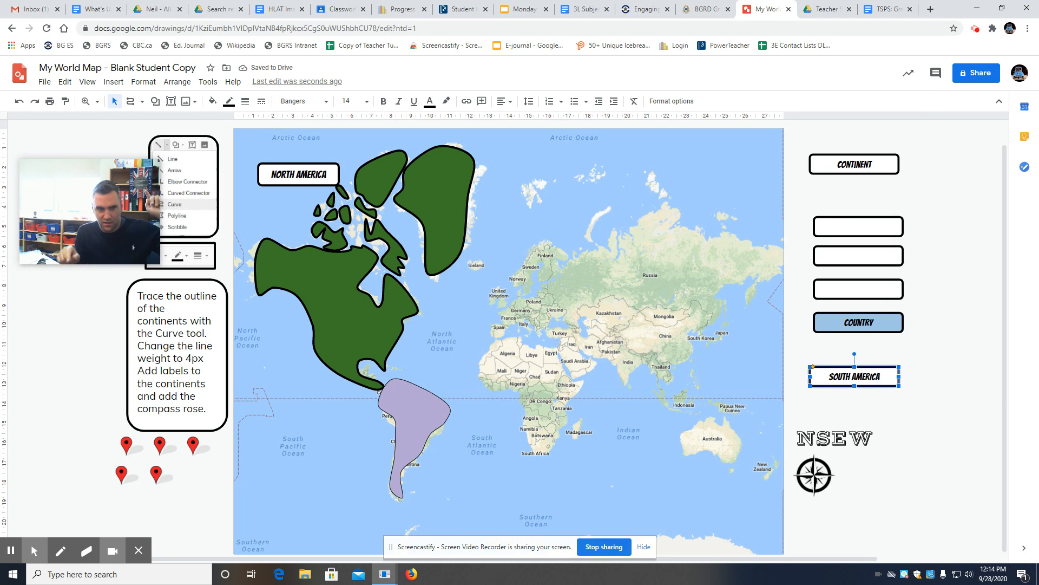
Step: Duplicate the SOUTH AMERICA label and place the copy over the purple South America shape
key("ctrl+d")
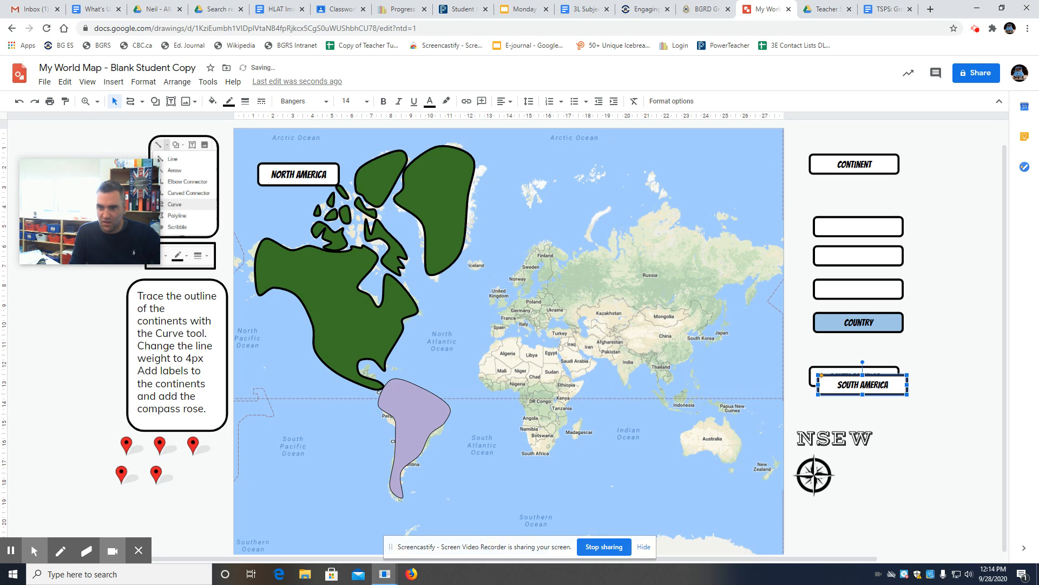
left_click_drag(891, 391, 422, 425)
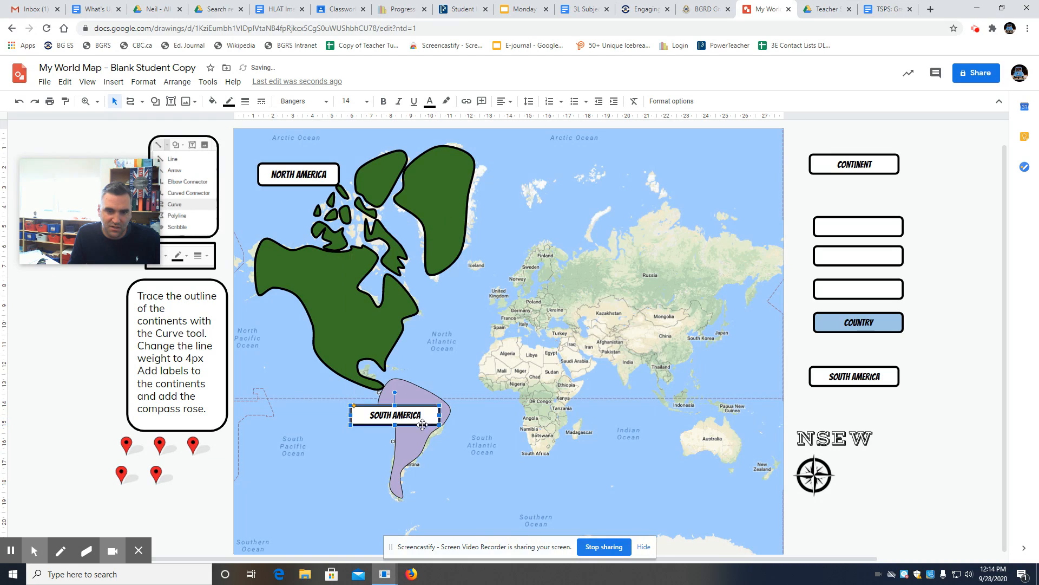
left_click(926, 410)
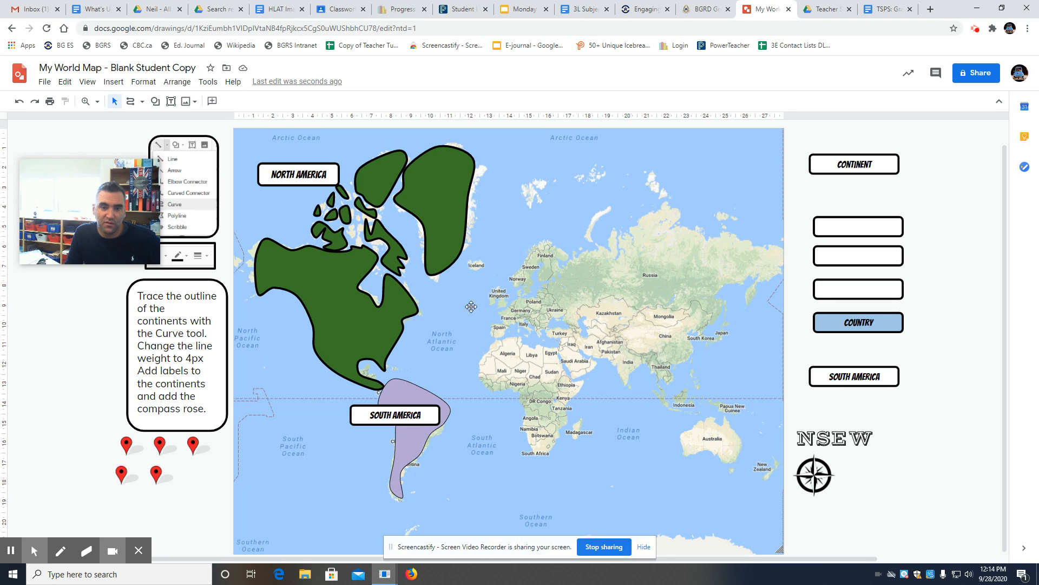
left_click(514, 312)
left_click_drag(515, 313, 551, 315)
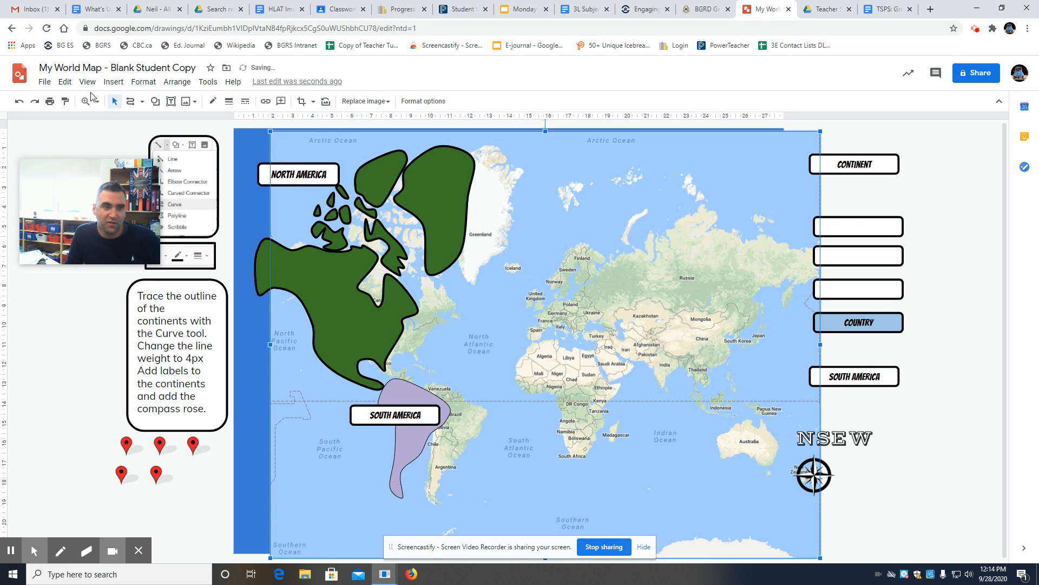
left_click(20, 102)
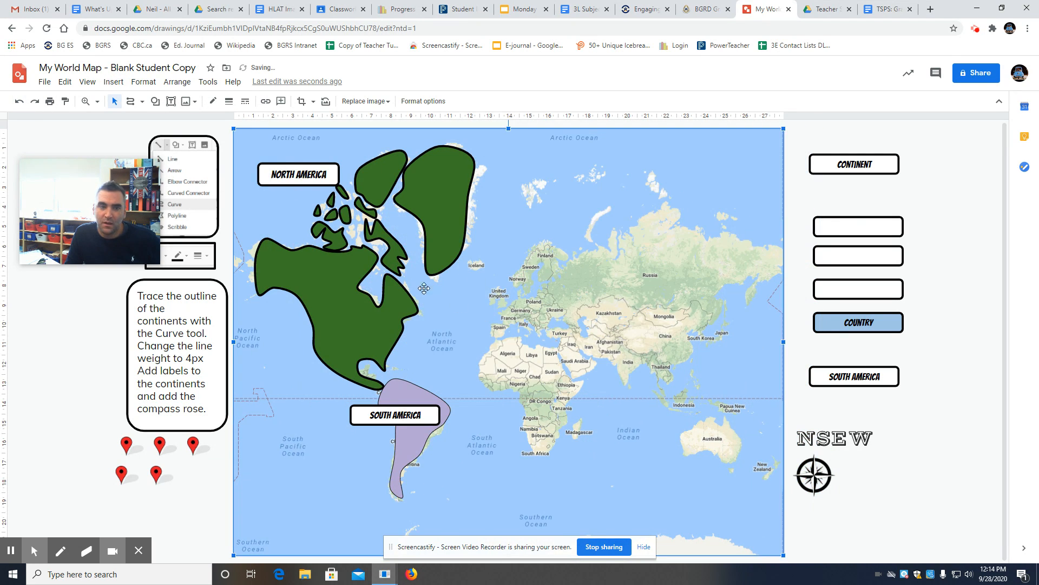
left_click(131, 101)
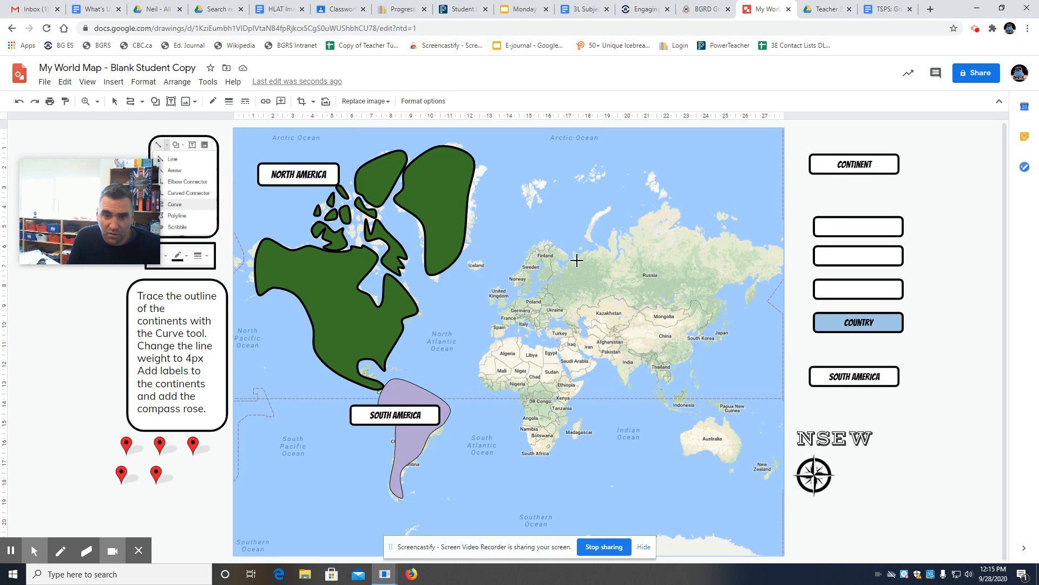
left_click(577, 261)
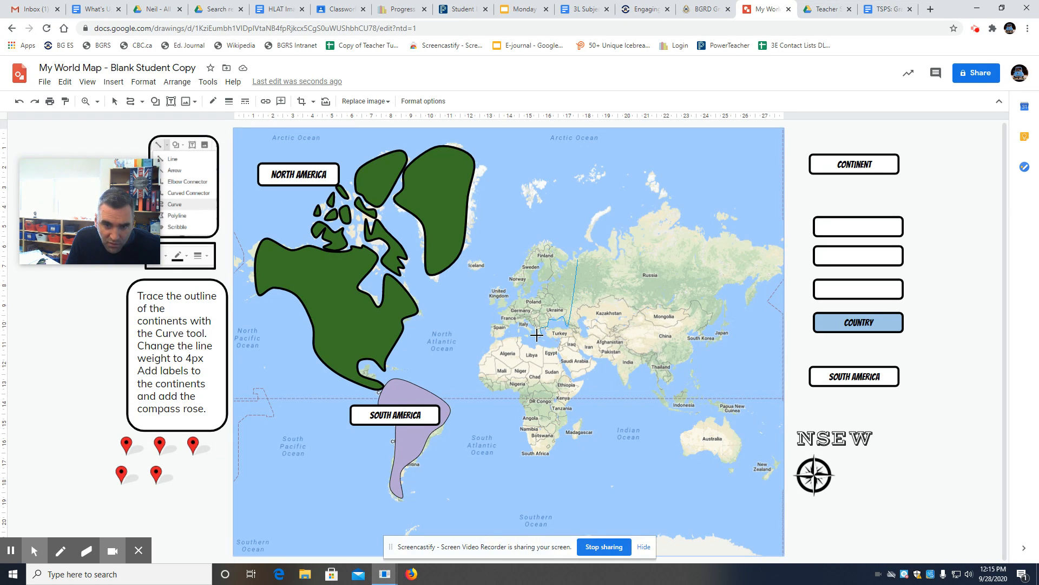
double_click(537, 334)
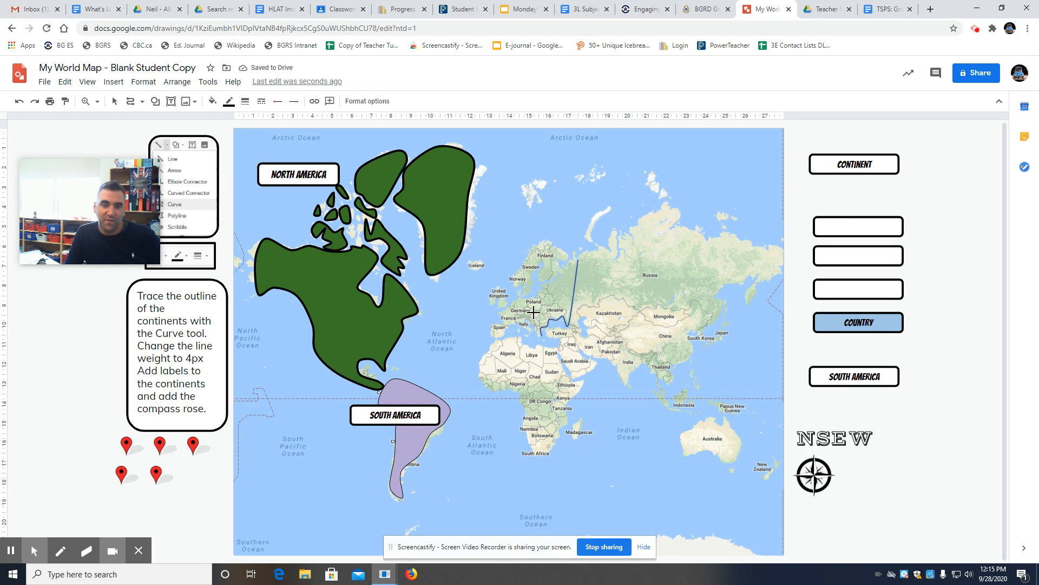
left_click(19, 102)
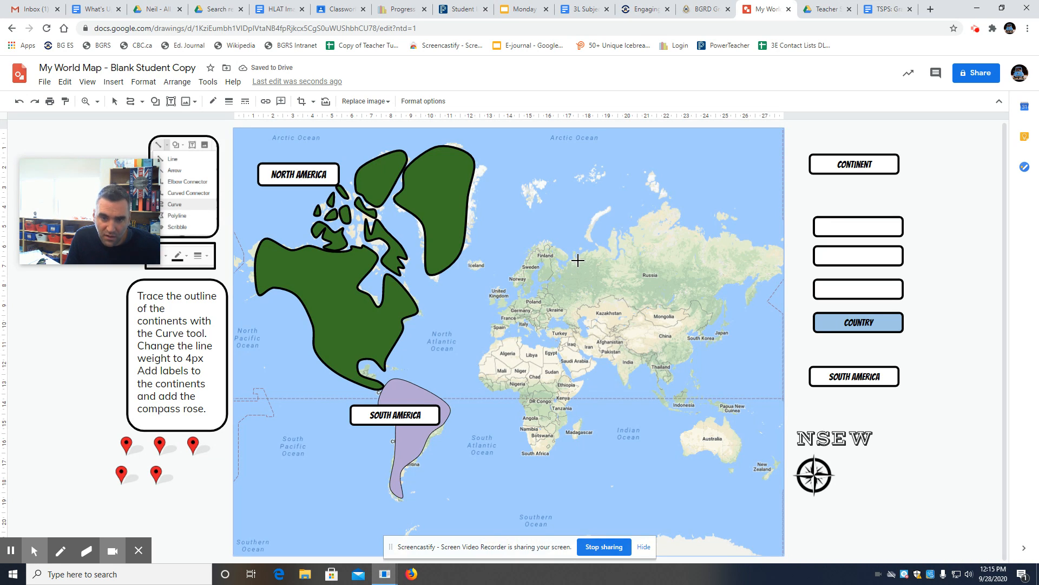
Step: Trace the outline of mainland Europe, including Scandinavia, as a closed shape with the Curve tool
left_click(578, 260)
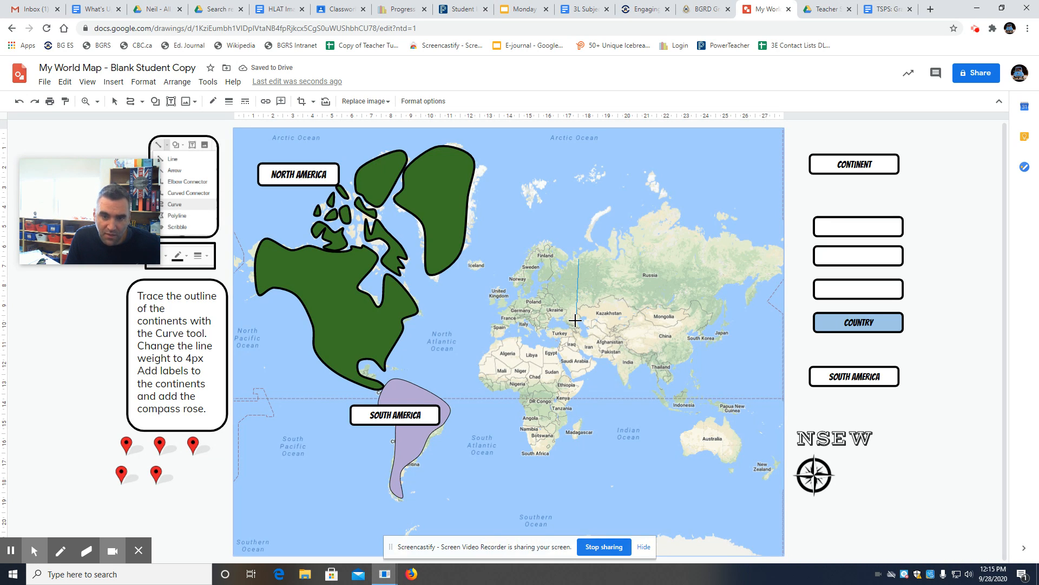
left_click(569, 326)
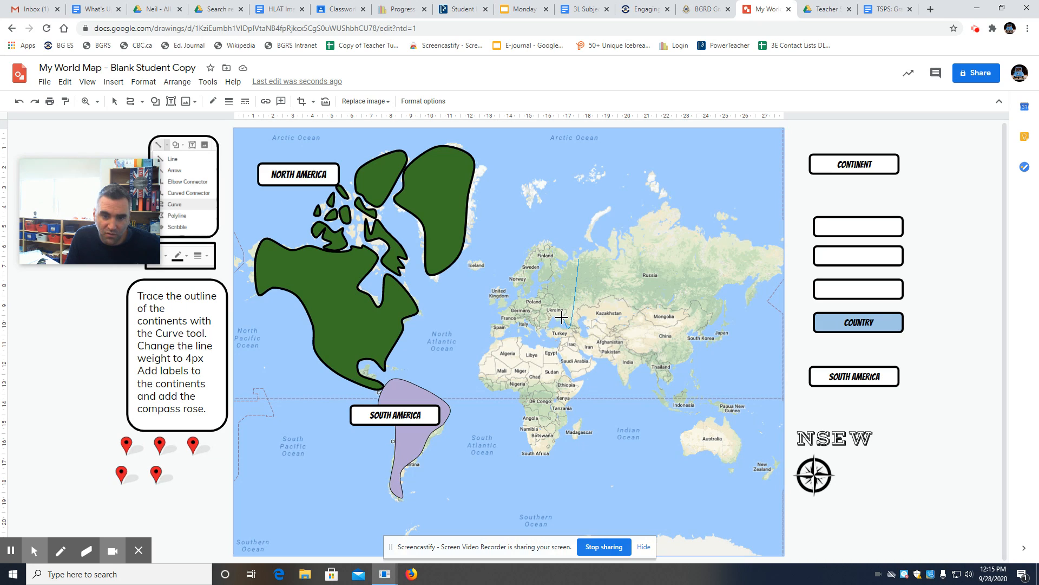
left_click(561, 314)
left_click(550, 317)
left_click(536, 337)
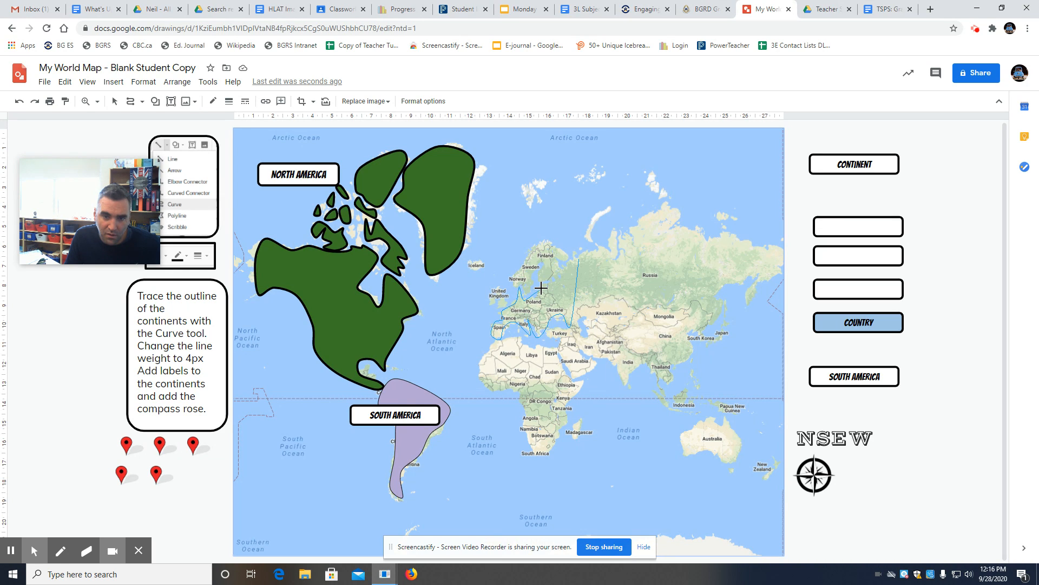
left_click(559, 276)
left_click(537, 284)
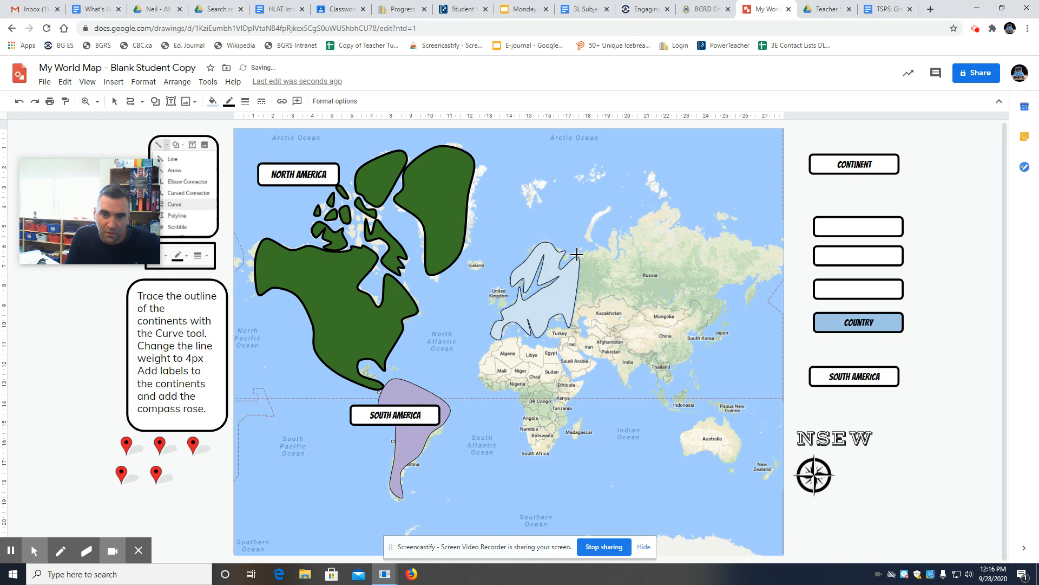
left_click(575, 257)
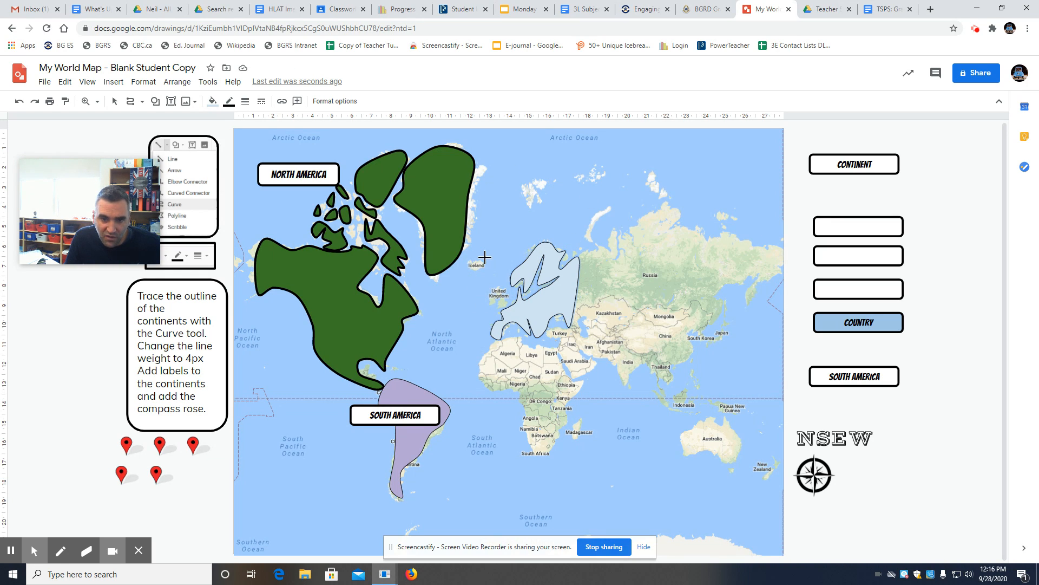
Step: Trace Iceland, Great Britain and Ireland as separate closed shapes with the Curve tool
left_click(473, 263)
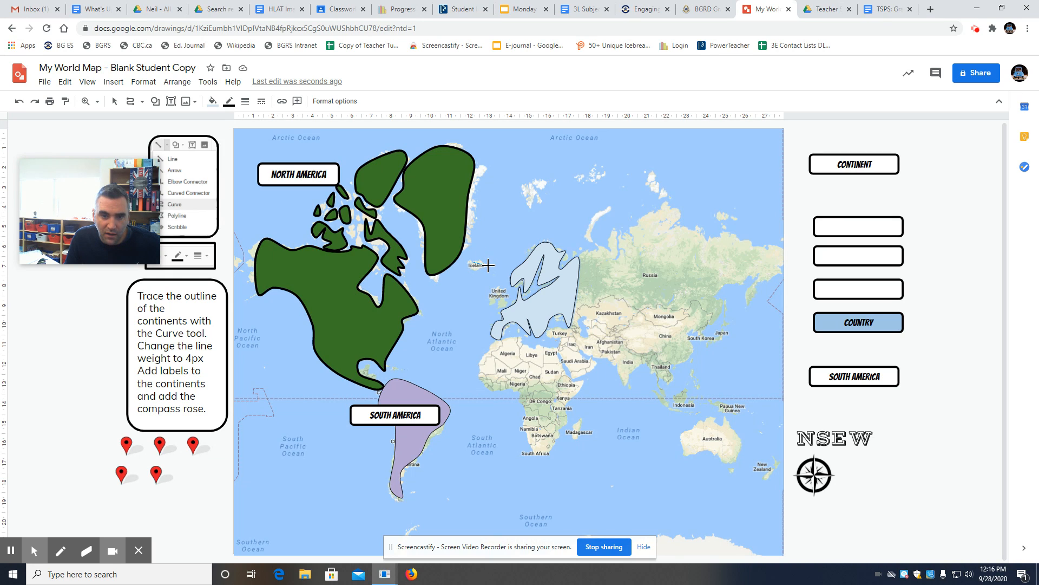
left_click(488, 266)
left_click(474, 260)
left_click(495, 284)
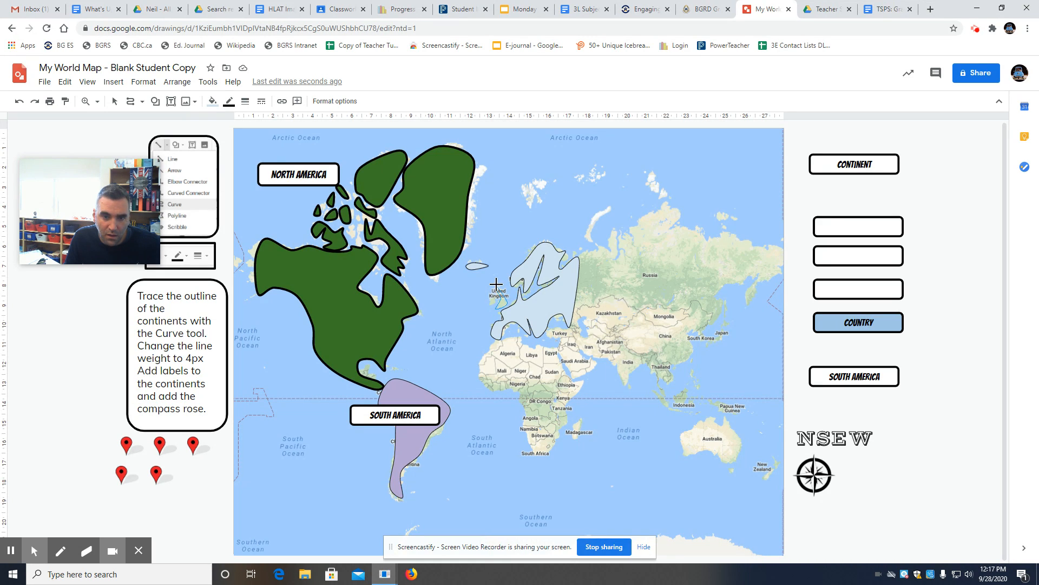
left_click(495, 284)
left_click(492, 292)
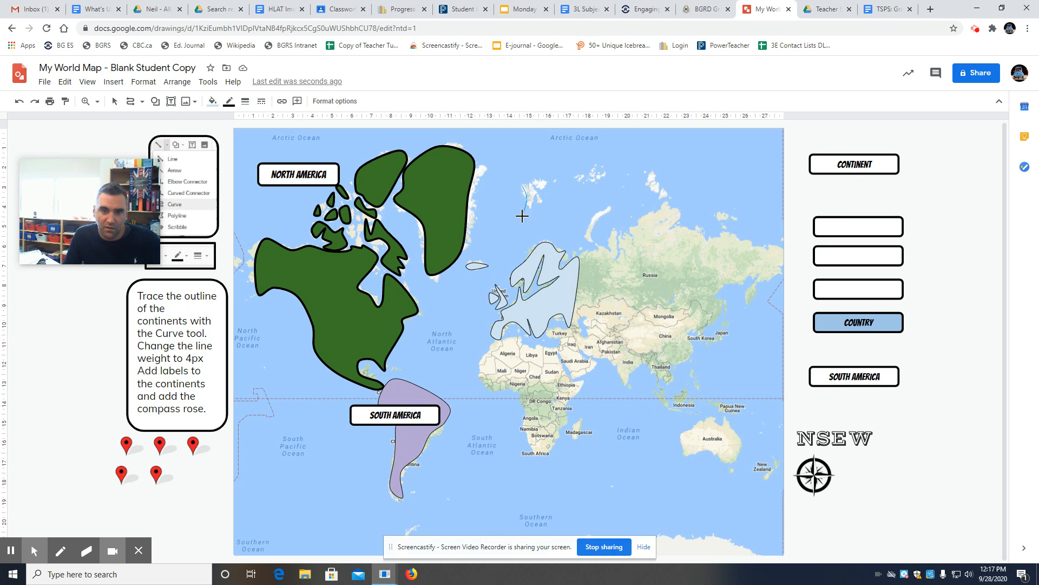
Step: Trace the Svalbard islands north of Scandinavia as a closed curve shape
left_click(533, 211)
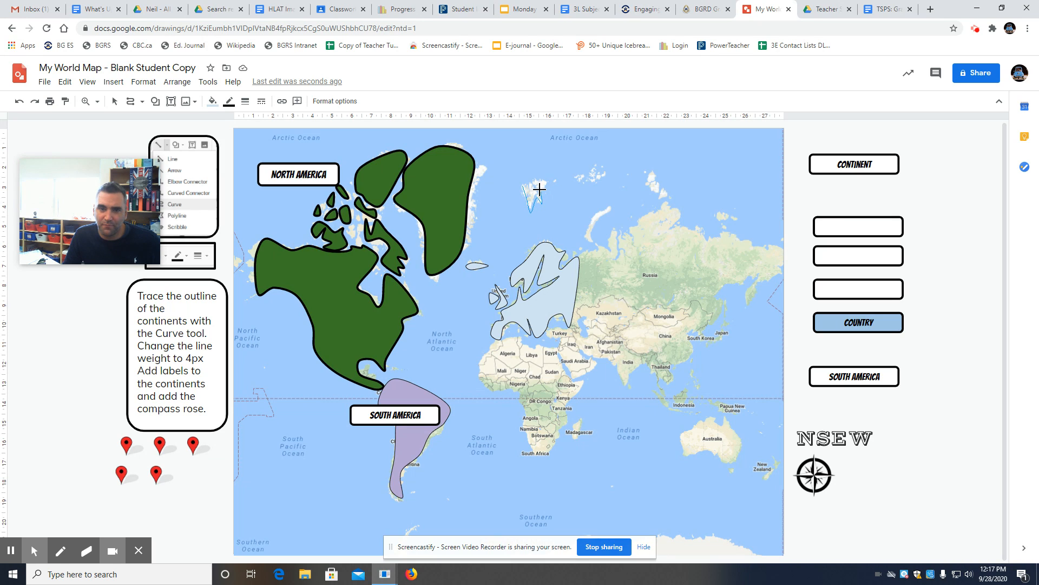
left_click(543, 176)
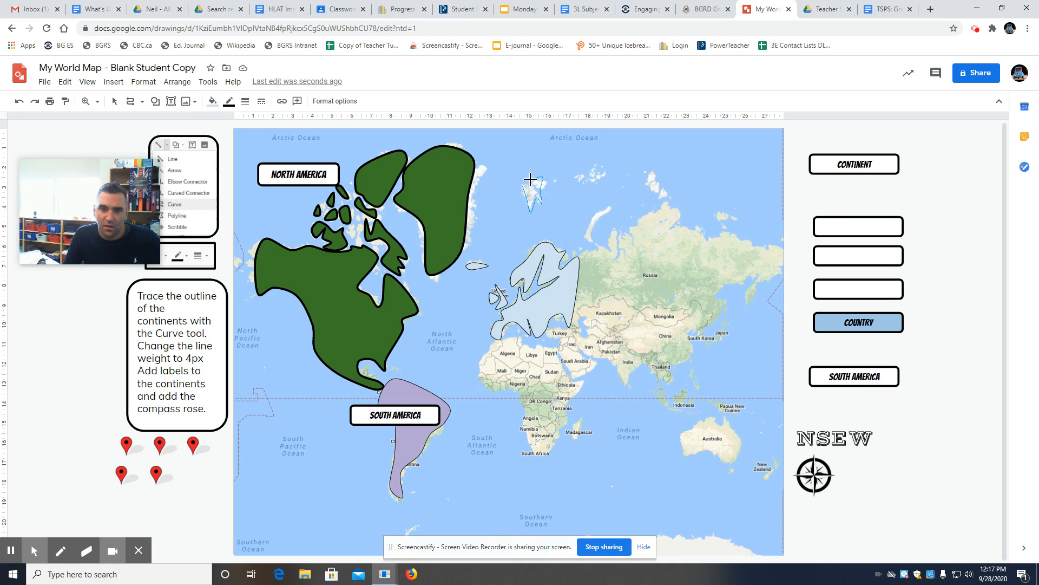
left_click(522, 187)
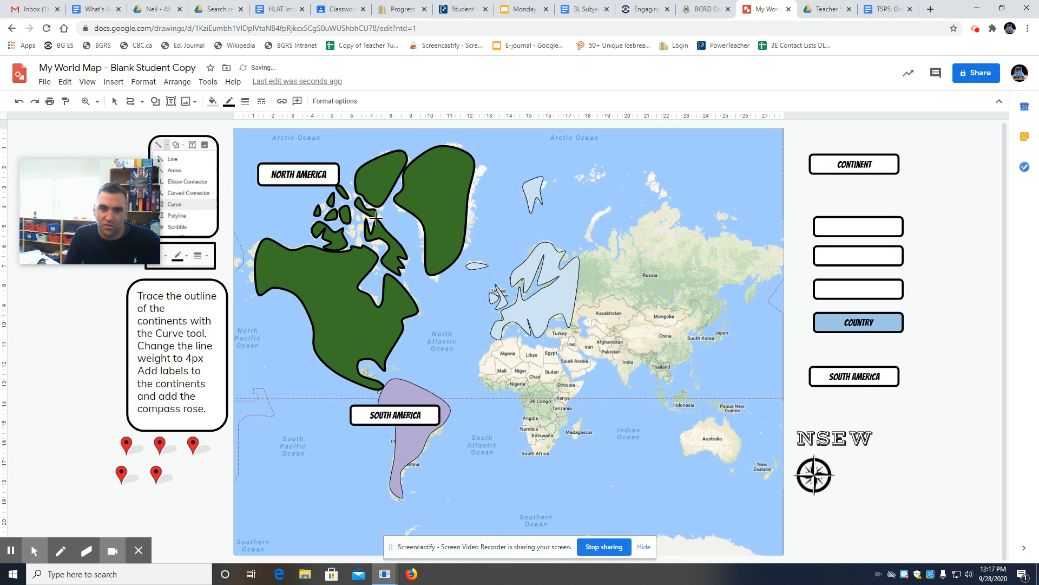
Step: Move the background map image down off the drawing area and undo the move
left_click(114, 101)
left_click_drag(673, 223, 259, 344)
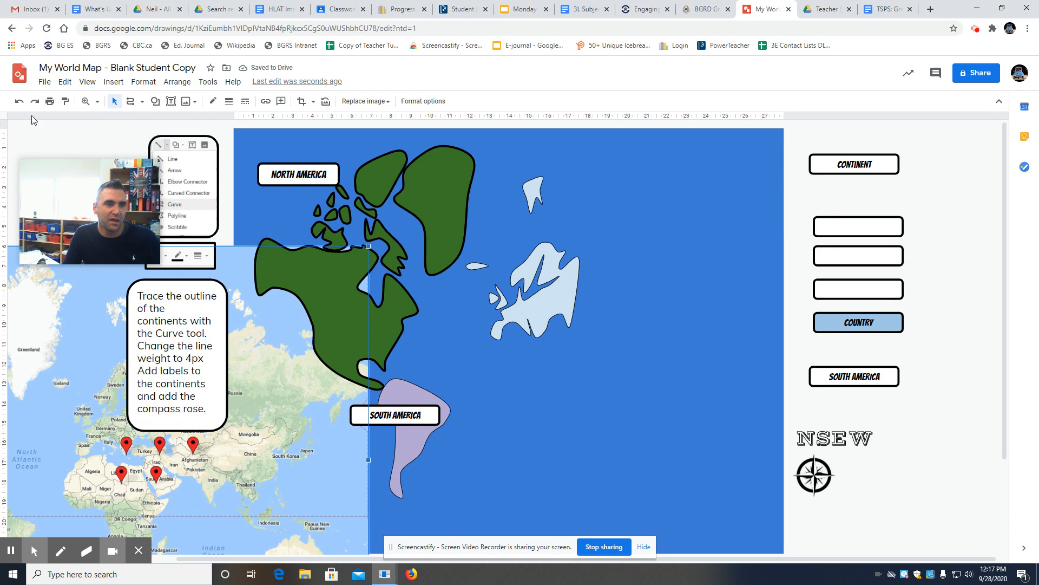
left_click(19, 101)
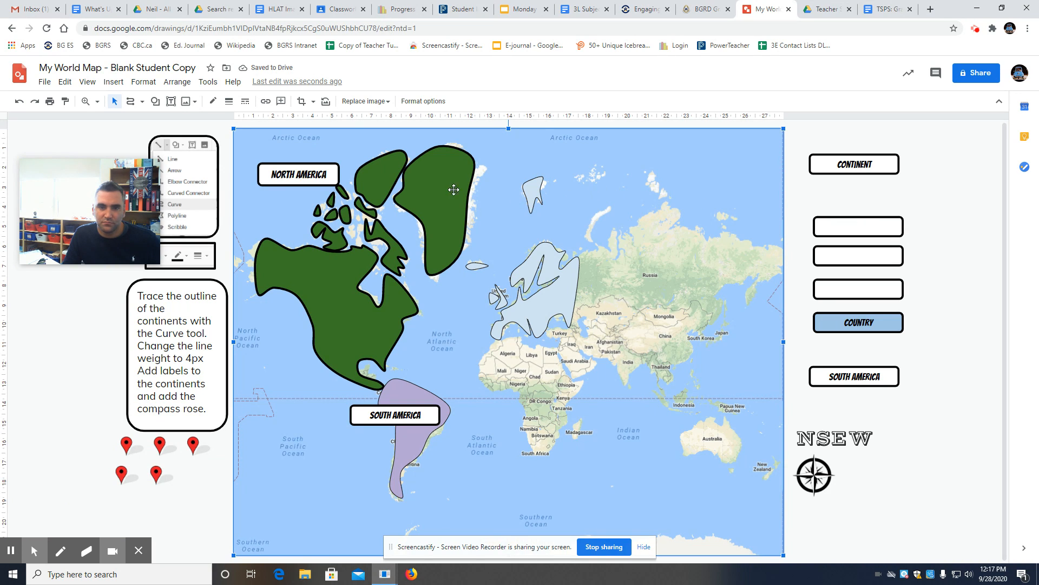
left_click(113, 106)
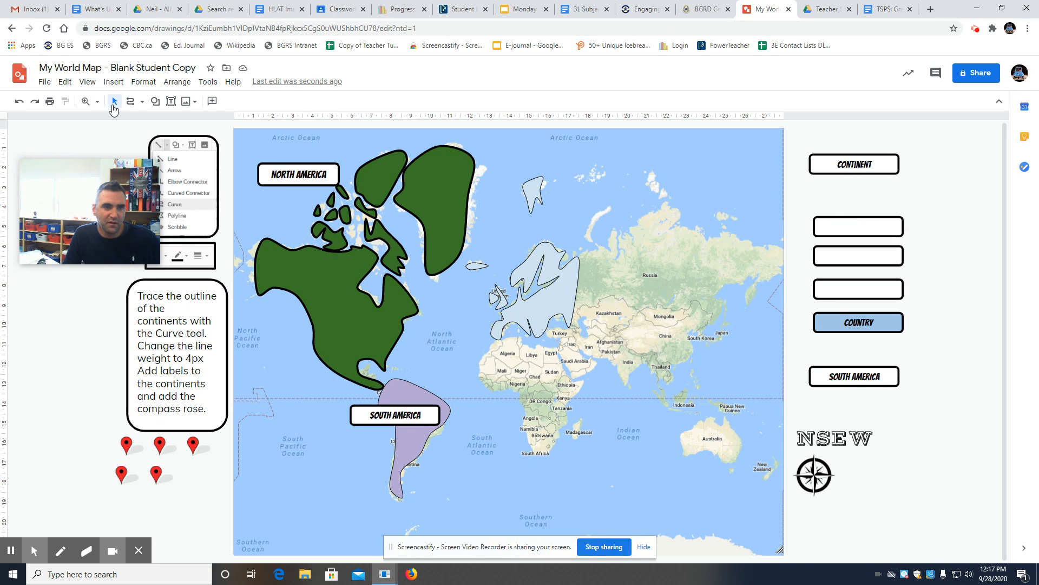
Step: Move the uppermost blank label directly below the CONTINENT label and duplicate it
left_click_drag(881, 235, 844, 205)
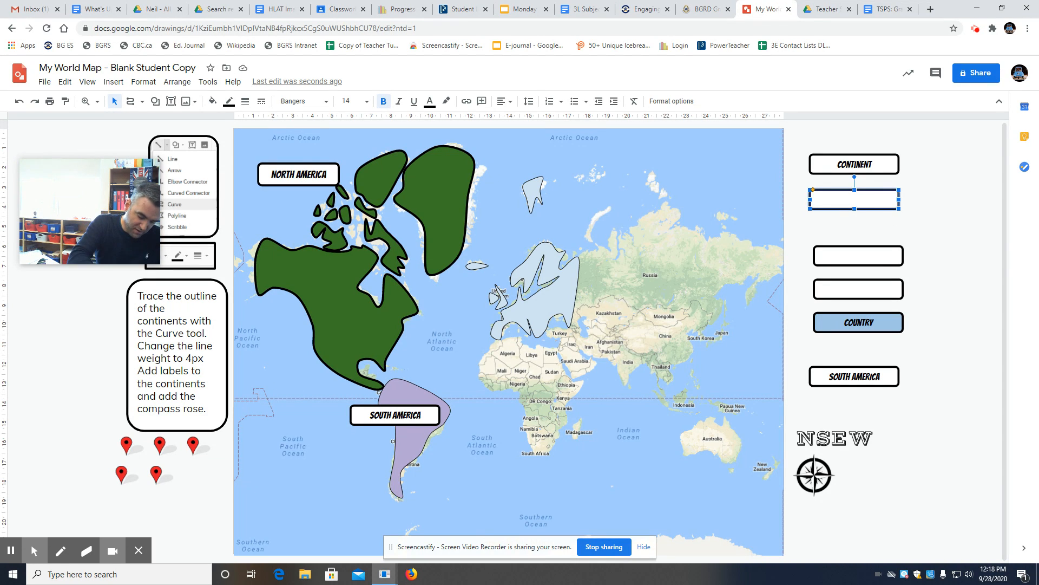
key("ctrl+d")
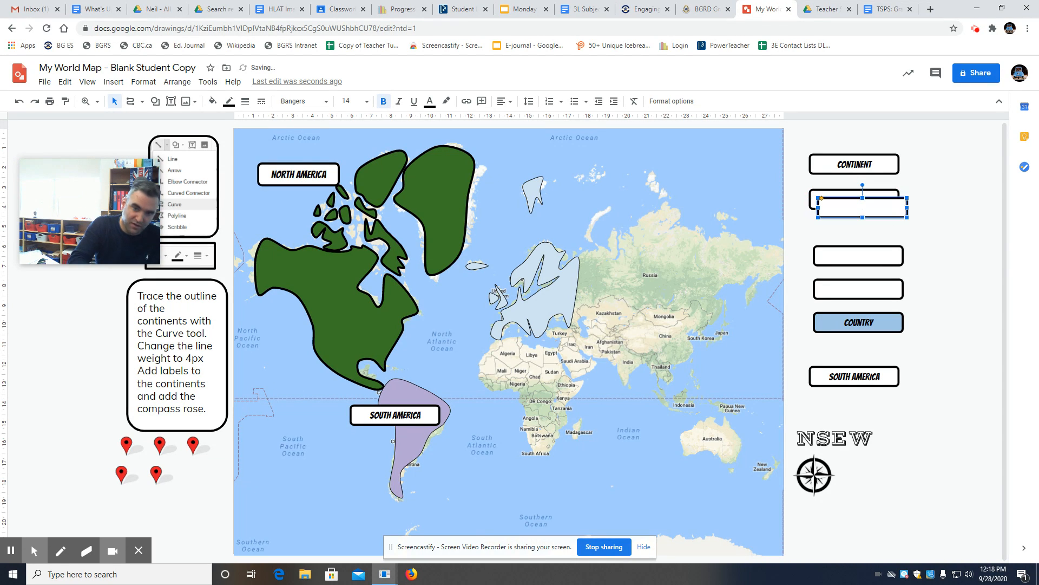
Step: Enter EUROPE in the duplicated label and place it on the map over northern Europe
left_click(842, 208)
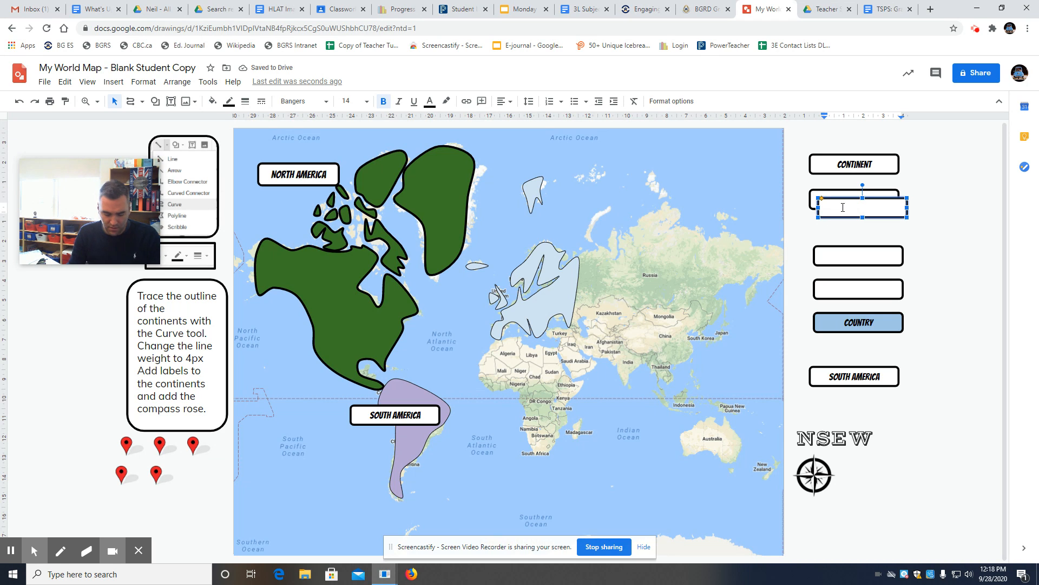
type("EUROPE")
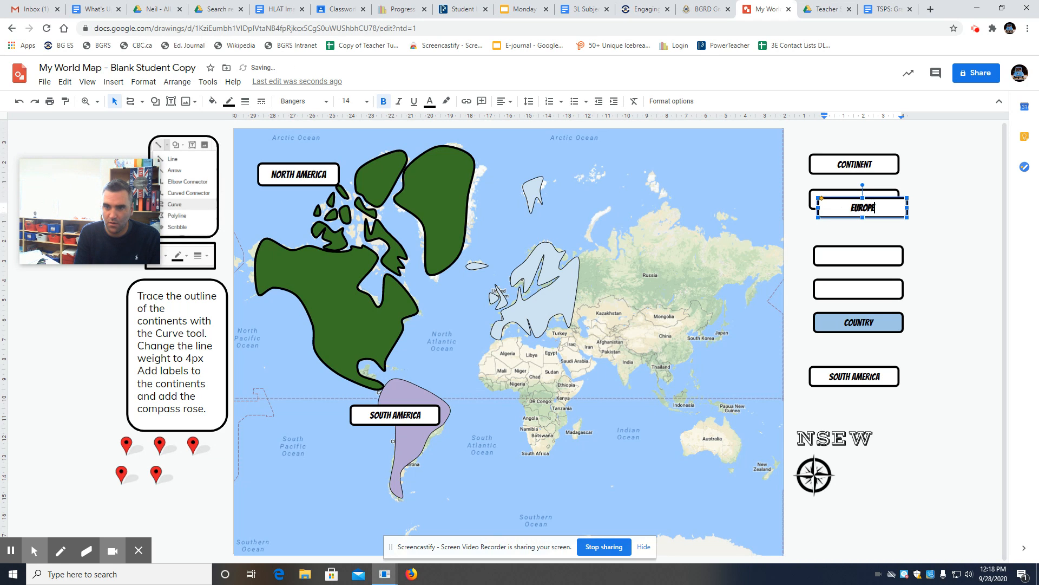
left_click_drag(892, 219, 552, 266)
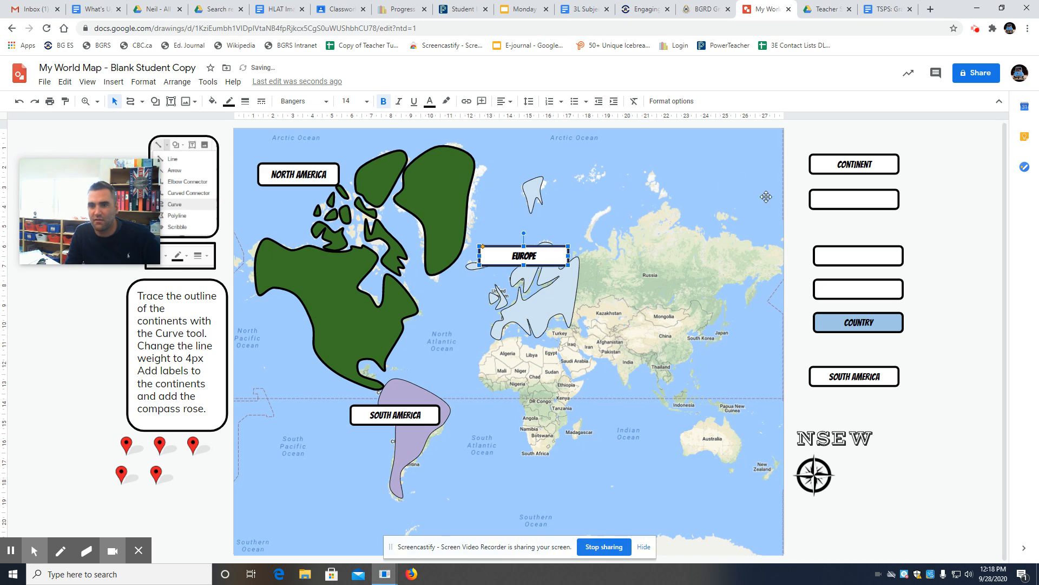
left_click(959, 219)
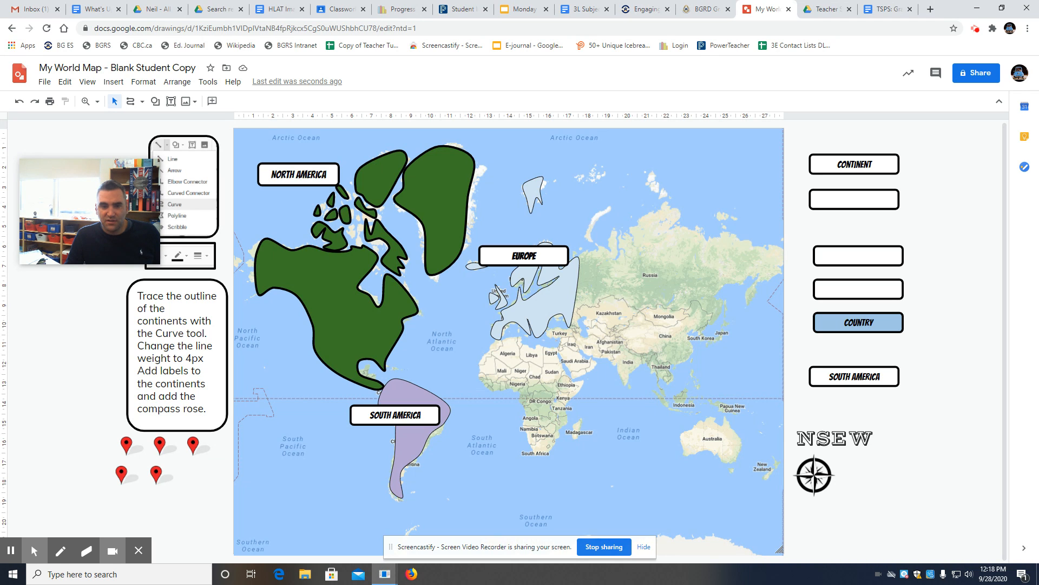
Step: Fill the traced mainland Europe shape with light pink
left_click(550, 303)
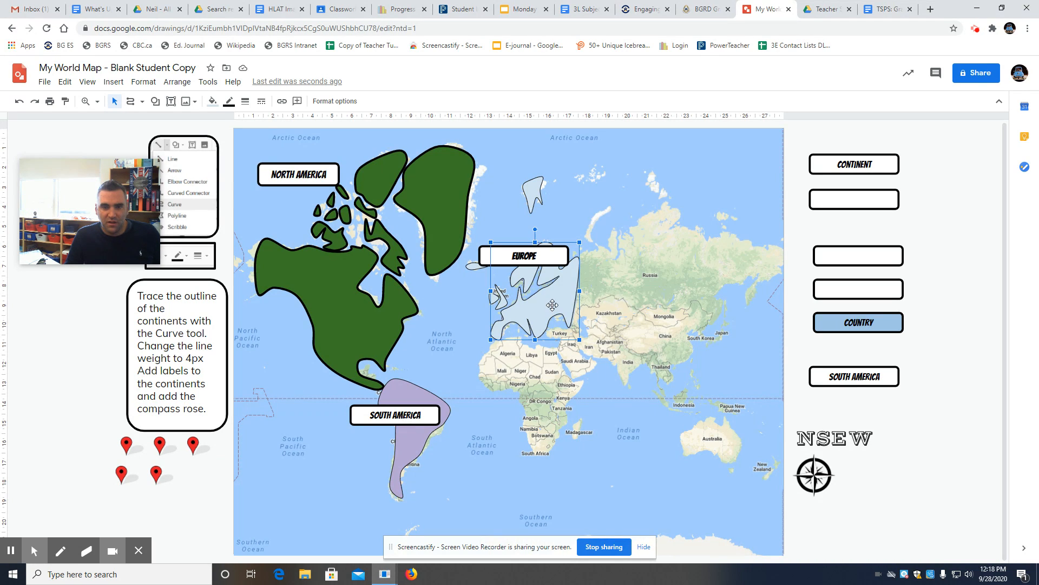
left_click(211, 103)
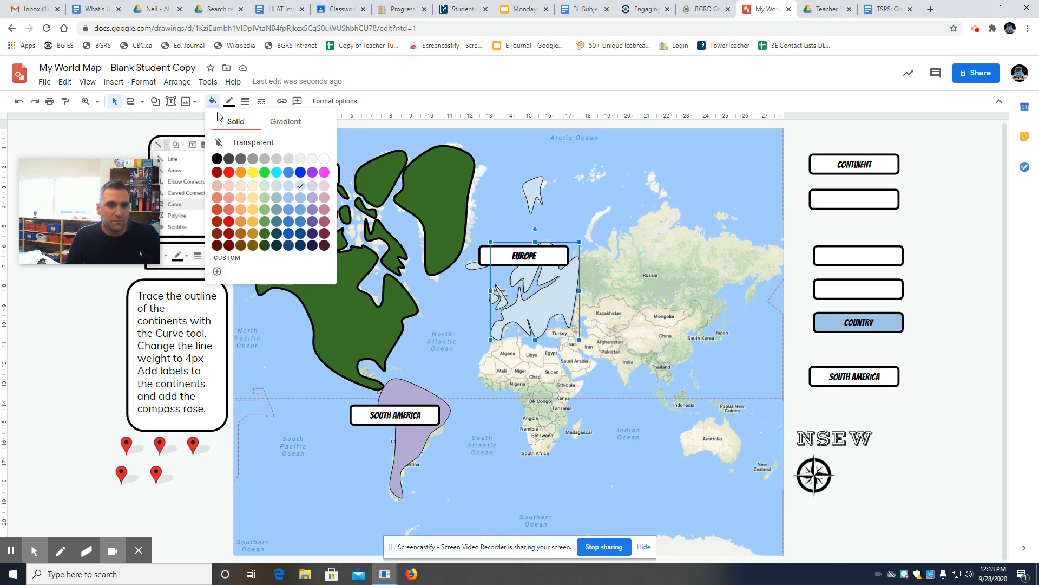
left_click(229, 186)
Step: Fill the traced Iceland and Svalbard shapes with a muted light pink
left_click(468, 267)
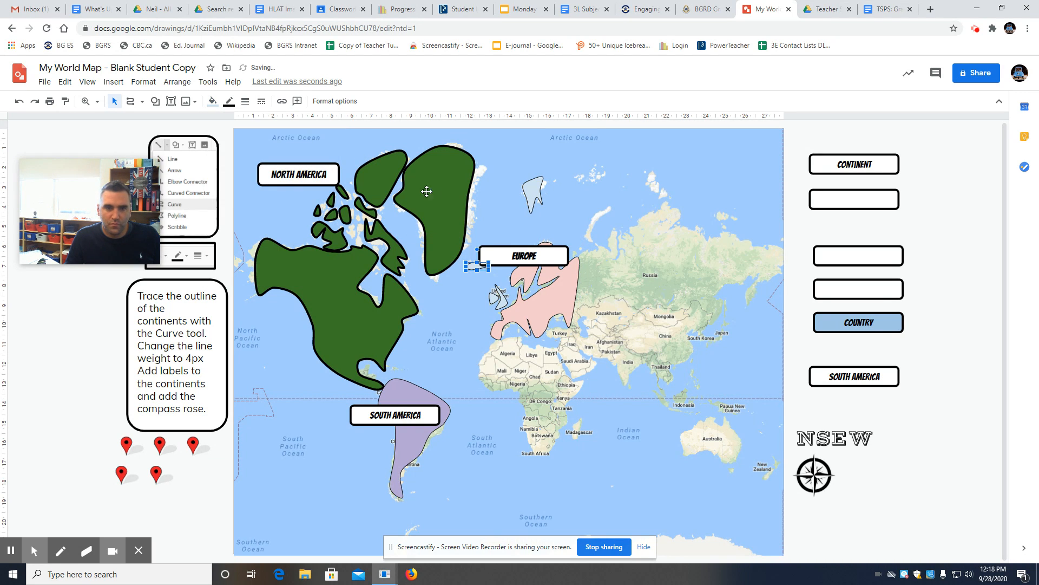
left_click(212, 102)
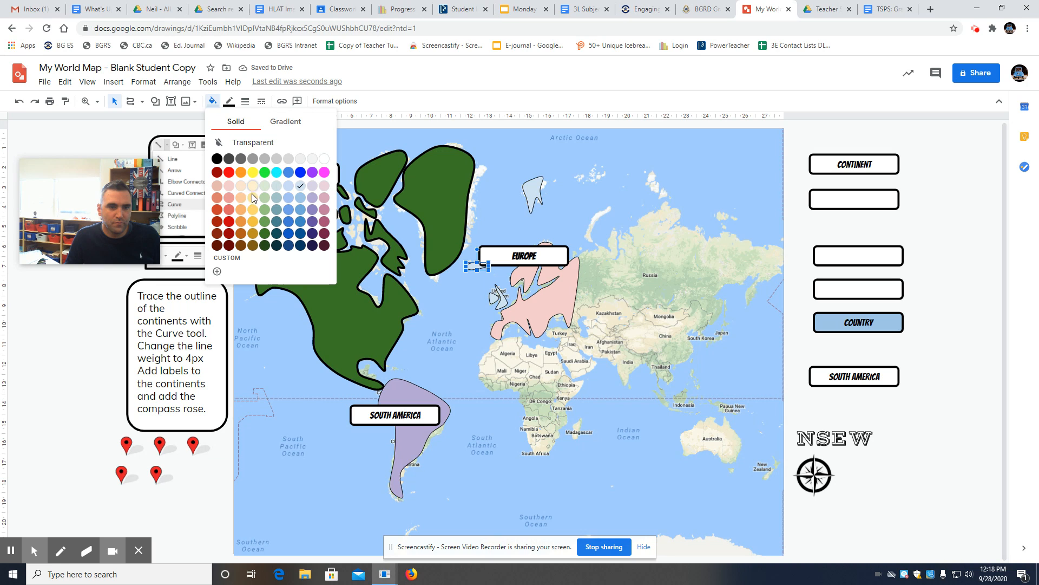
left_click(217, 186)
left_click(529, 181)
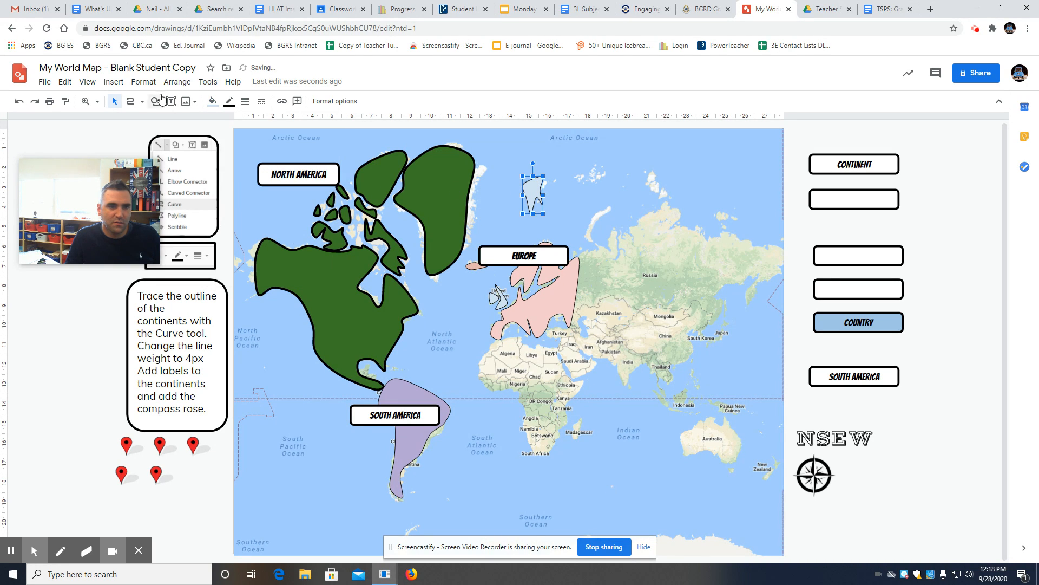
left_click(212, 102)
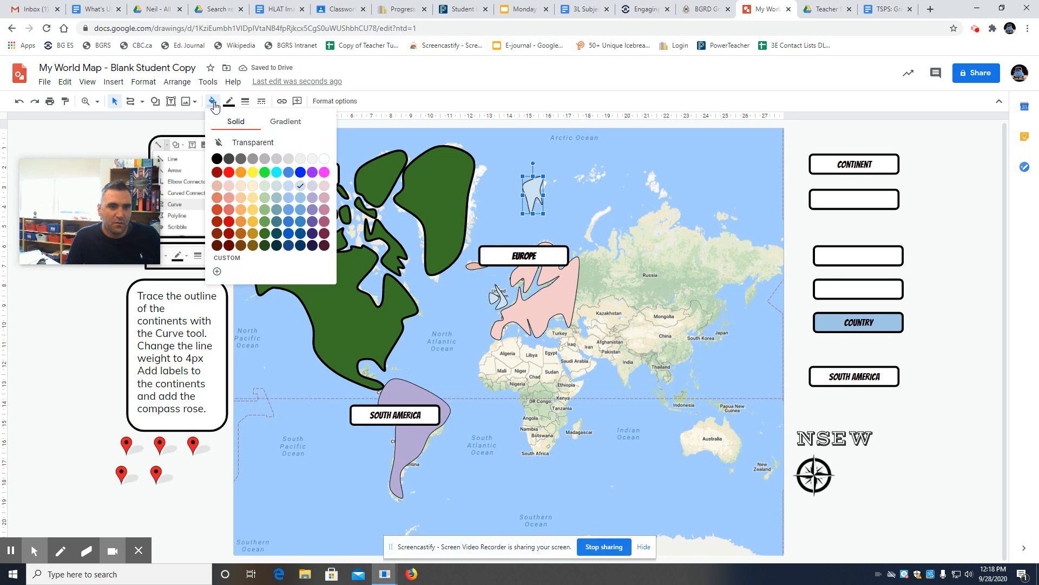
left_click(217, 192)
Step: Fill the traced Great Britain and Ireland shapes with the same muted pink as Iceland
left_click(501, 305)
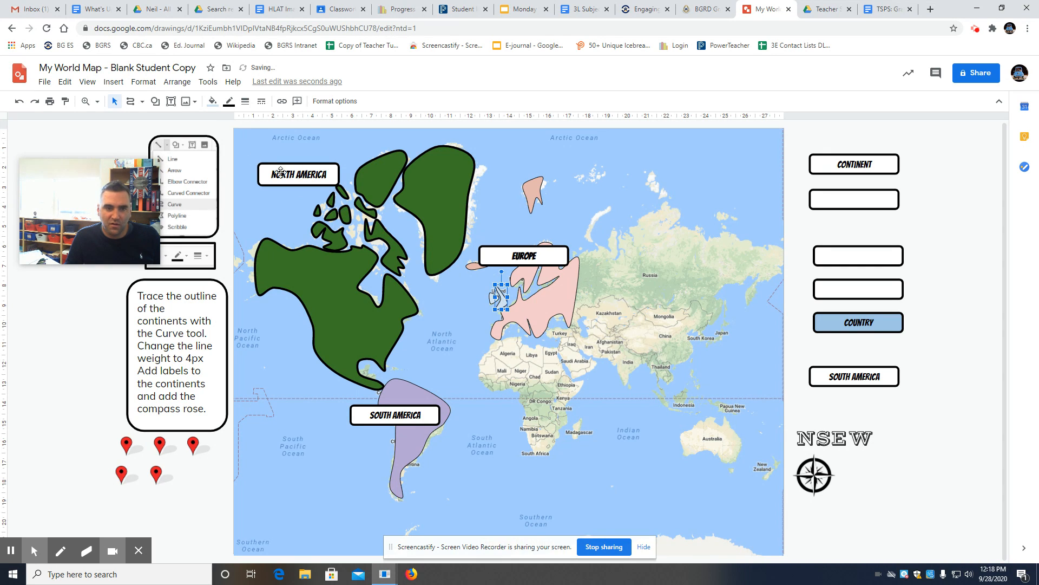
left_click(212, 102)
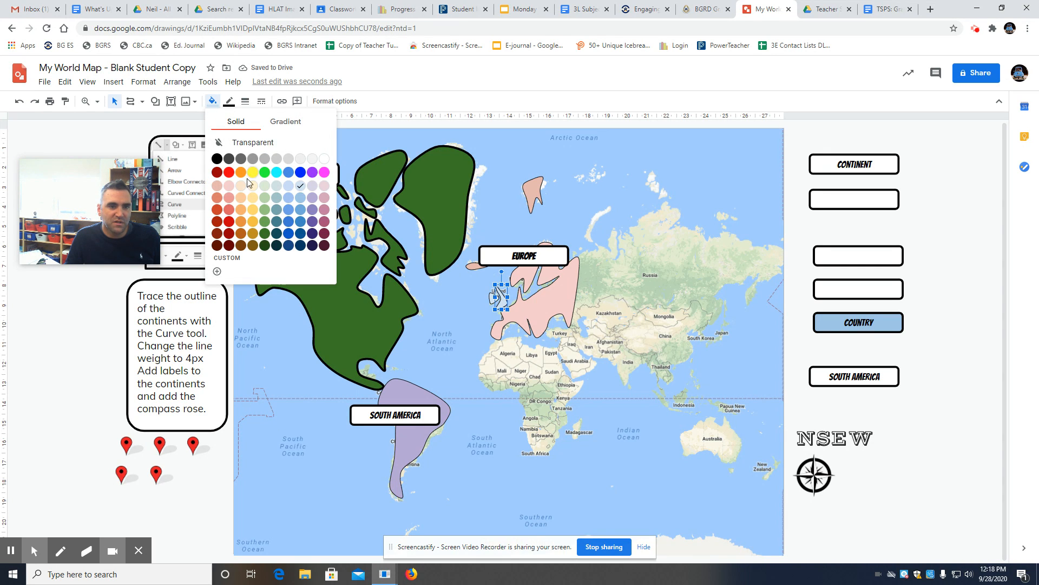
left_click(217, 192)
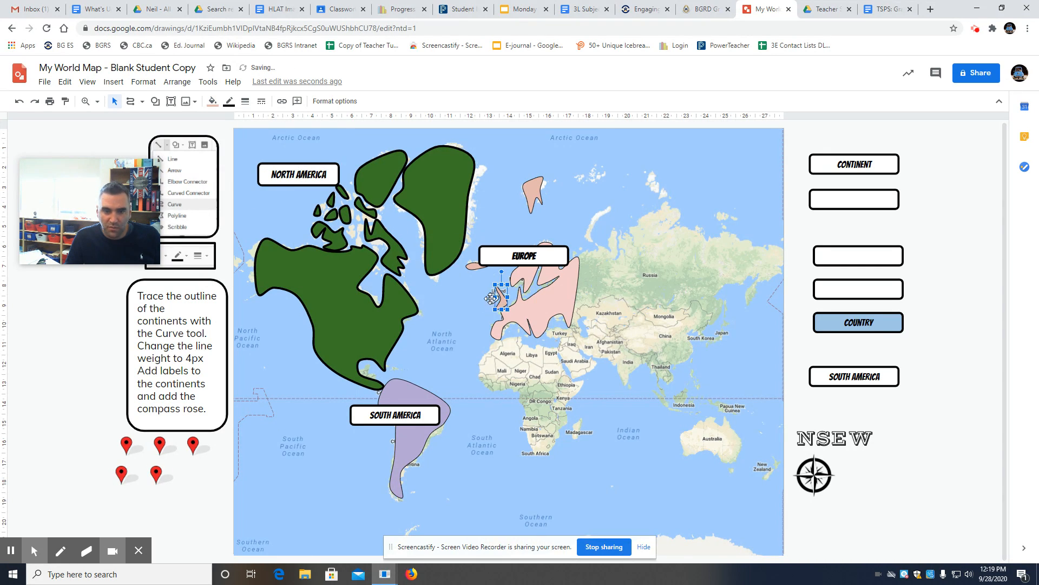
left_click(491, 298)
left_click(212, 101)
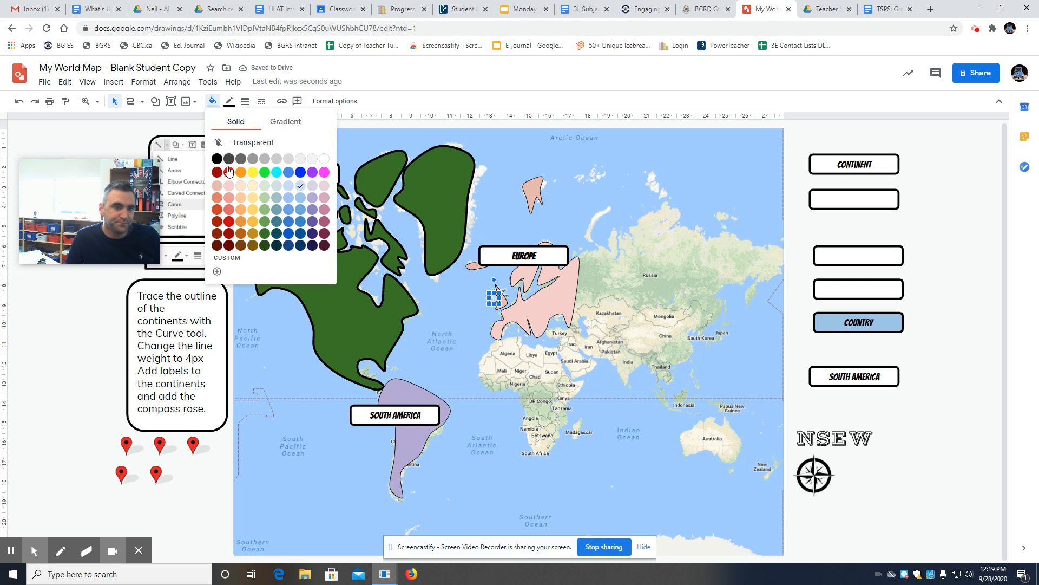
left_click(217, 186)
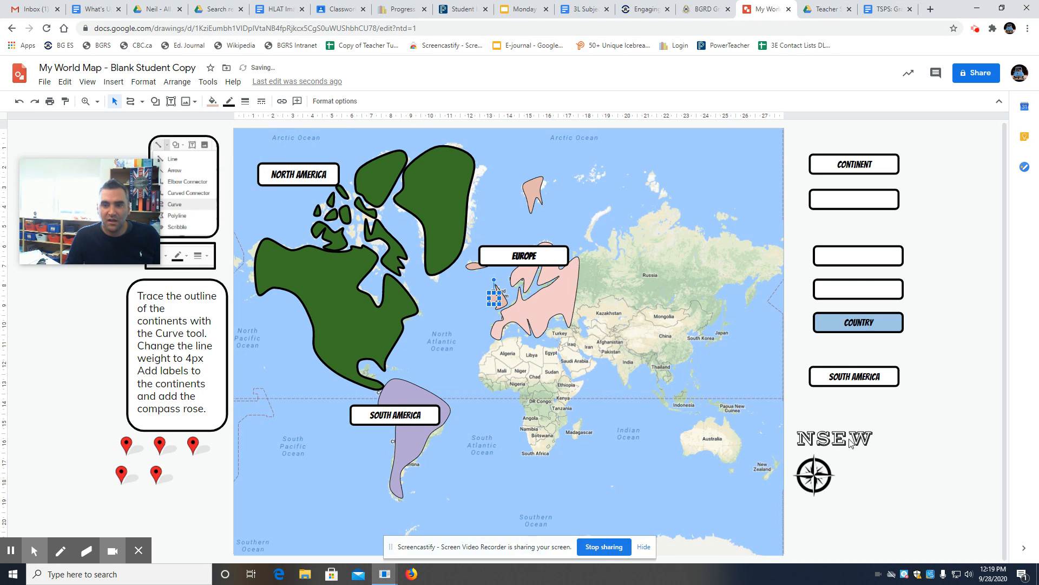
Step: Move the pink mainland Europe shape east over Russia and delete it
left_click_drag(550, 313, 645, 302)
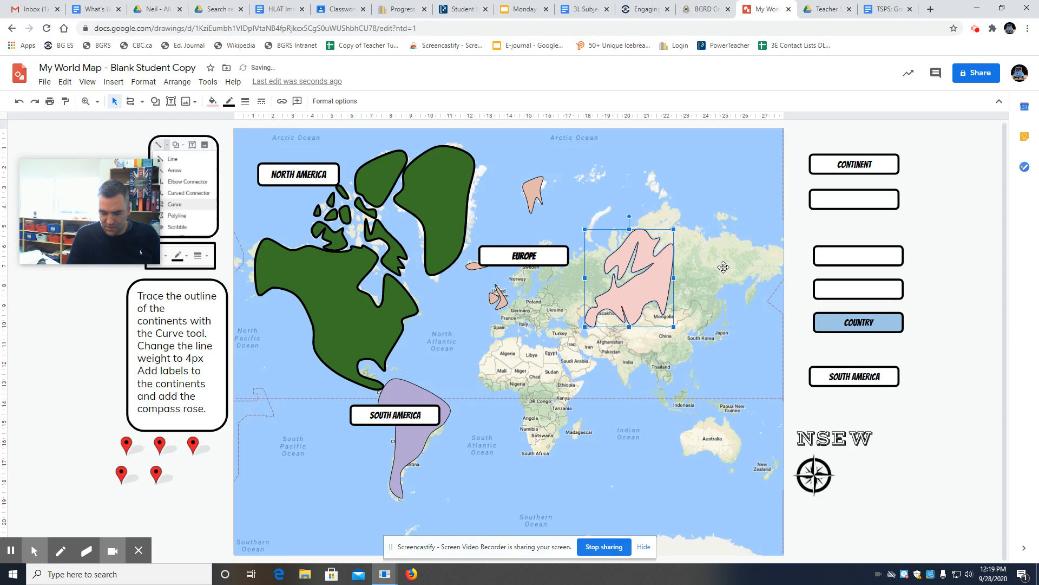
key("Delete")
Step: Delete the SOUTH AMERICA label lying over the purple continent and undo the deletion
left_click(437, 409)
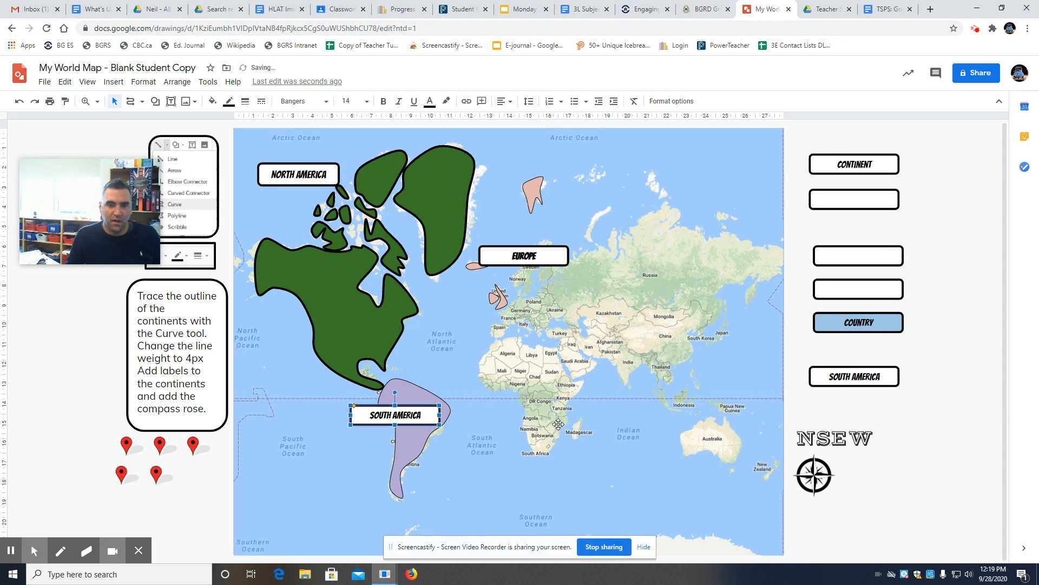
key("Delete")
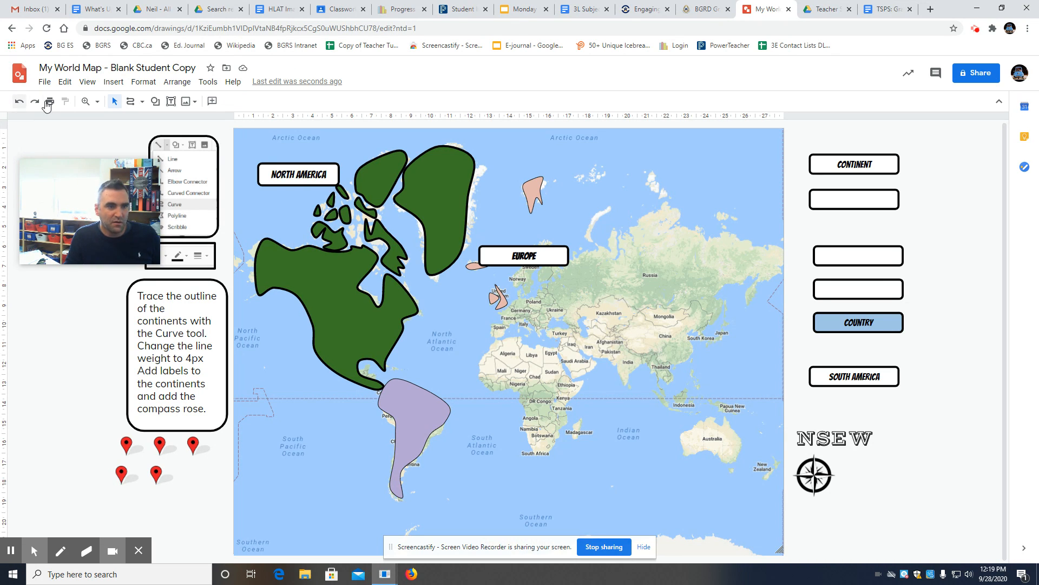
left_click(18, 102)
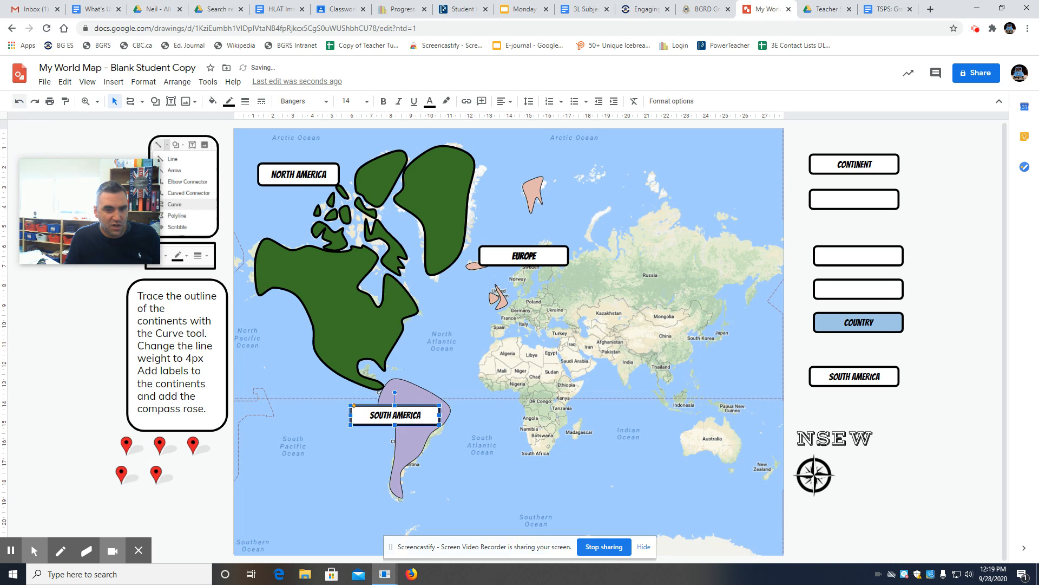
Step: Undo the latest changes until the deleted pink mainland Europe shape is back in its original place, and deselect everything
left_click(18, 102)
left_click(18, 103)
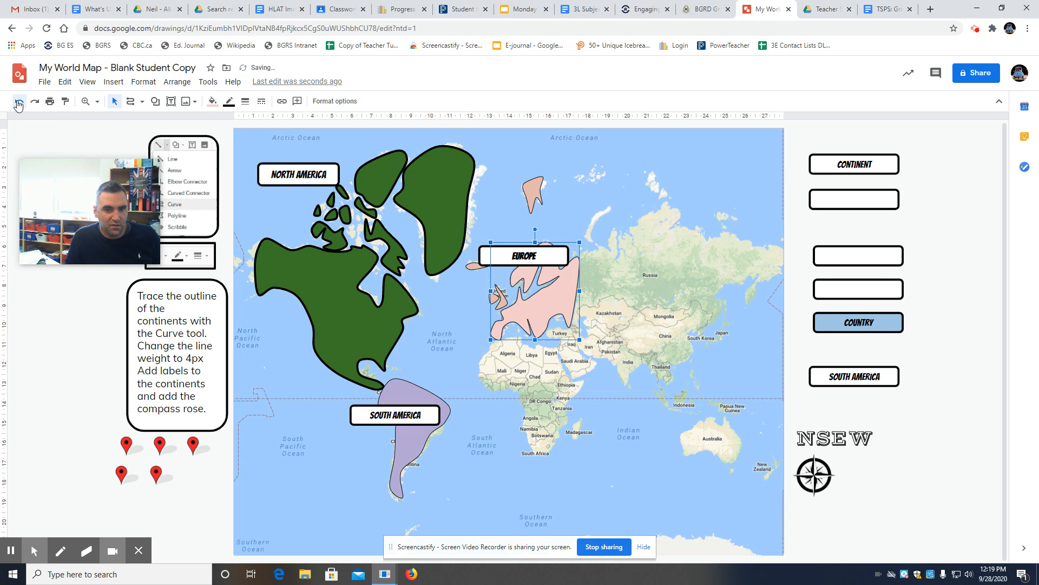
left_click(18, 103)
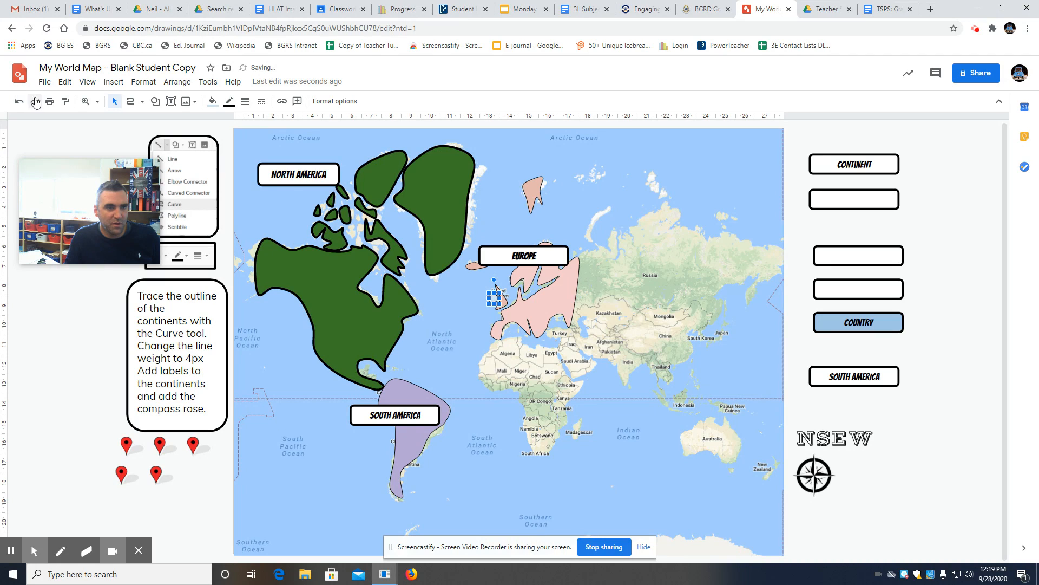
left_click(935, 197)
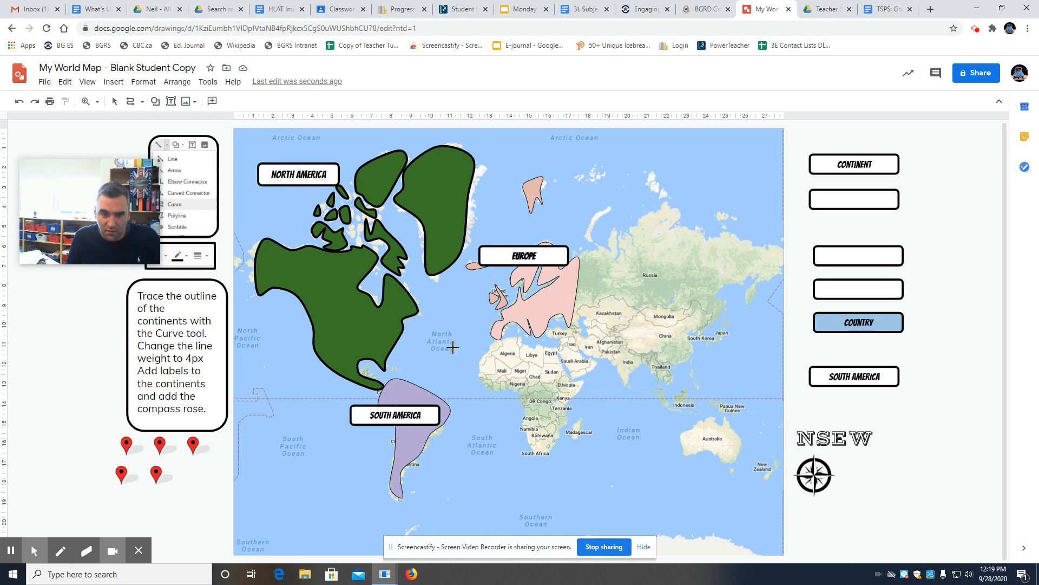
left_click(477, 363)
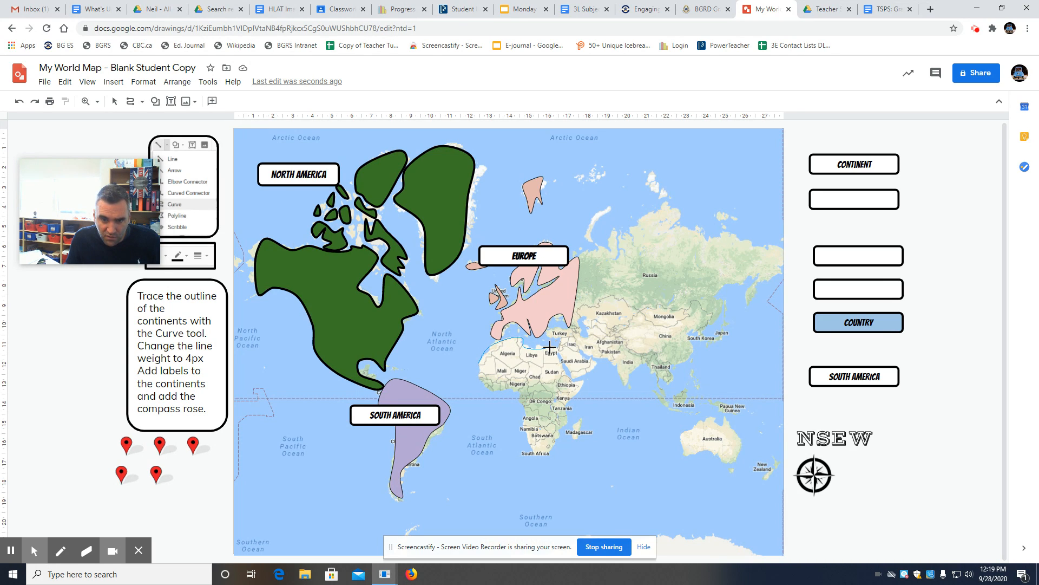
double_click(540, 344)
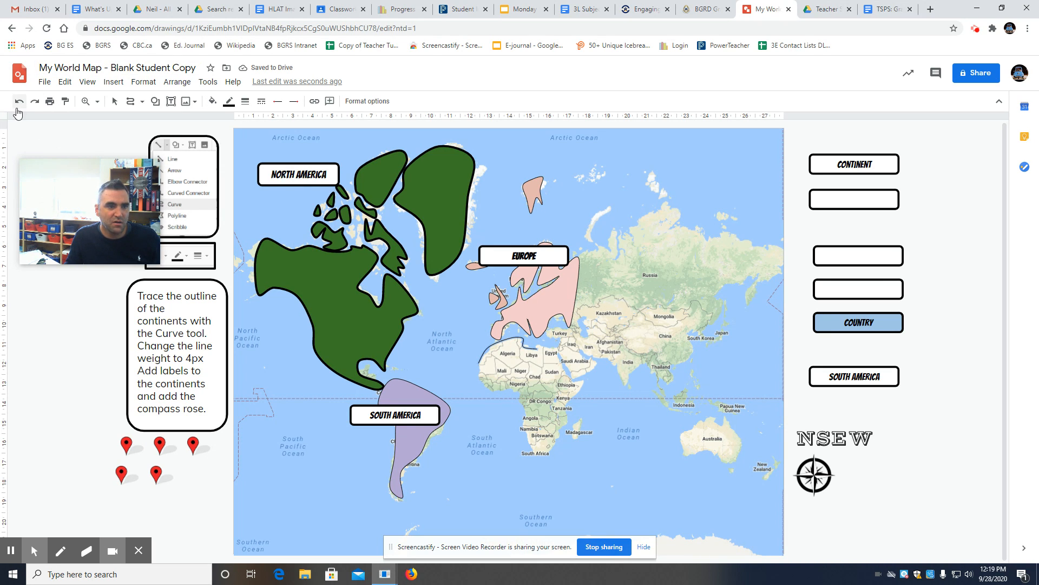
key("Delete")
Step: Trace the outlines of mainland Africa and Madagascar as two closed shapes with the Curve tool
left_click(481, 362)
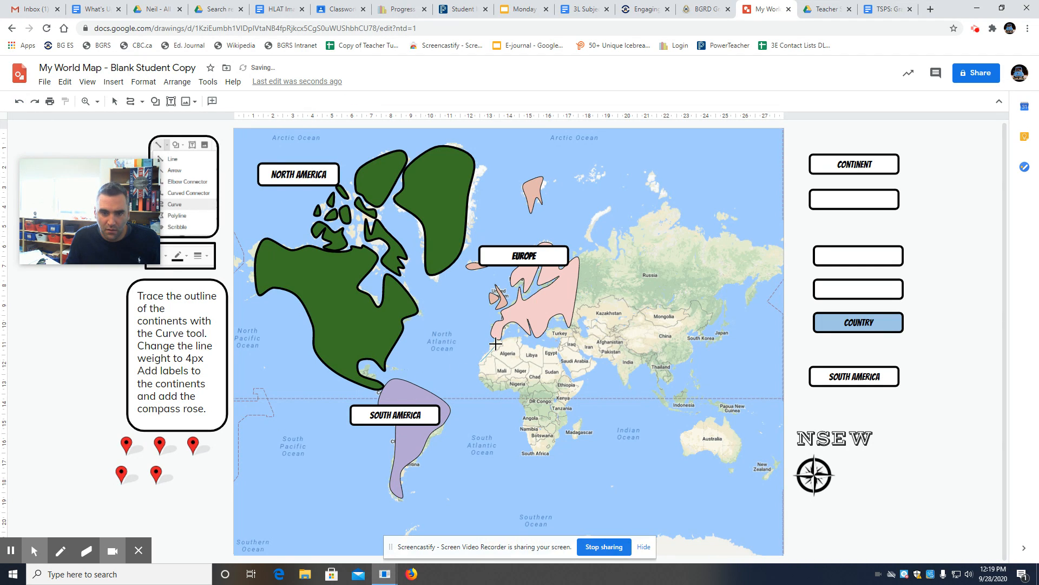
left_click(496, 339)
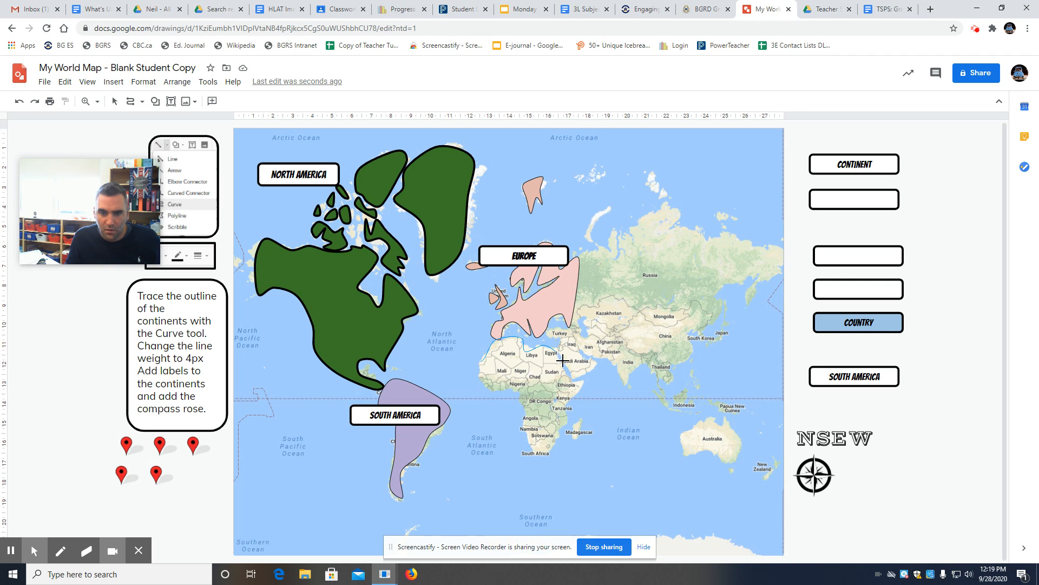
left_click(580, 385)
left_click(535, 458)
left_click(521, 391)
left_click(479, 360)
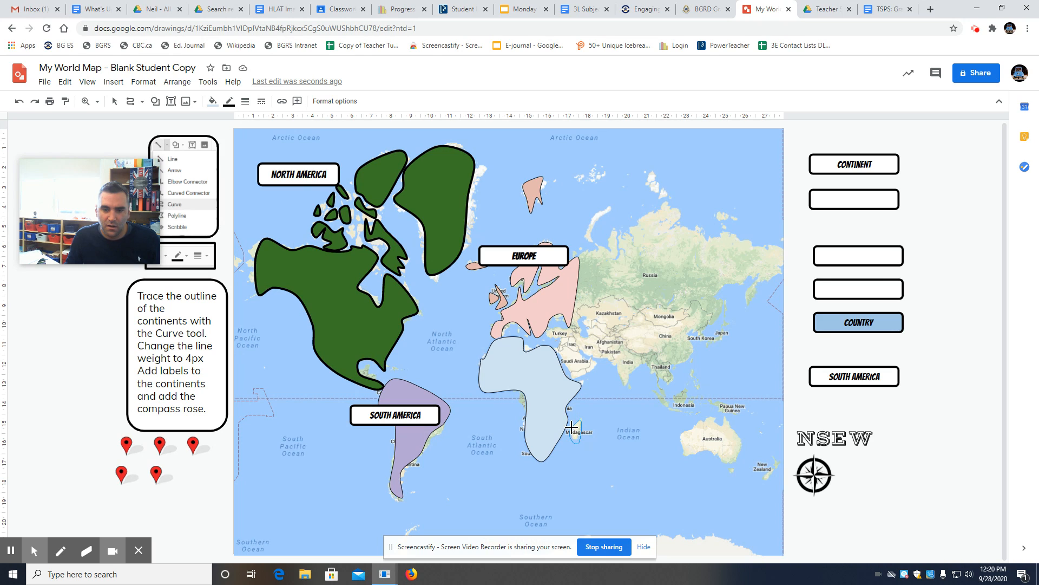
left_click(571, 428)
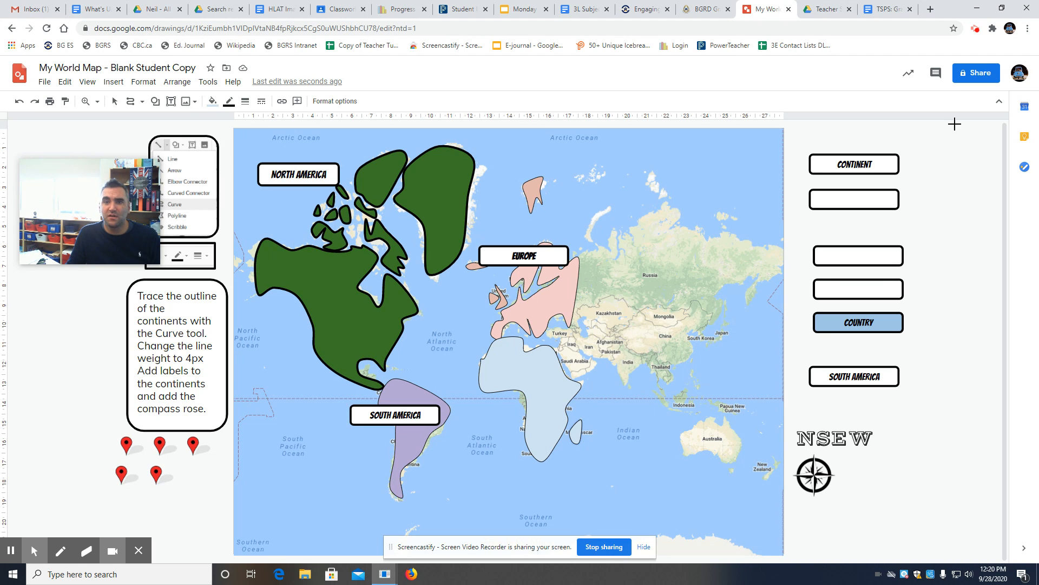
left_click(975, 29)
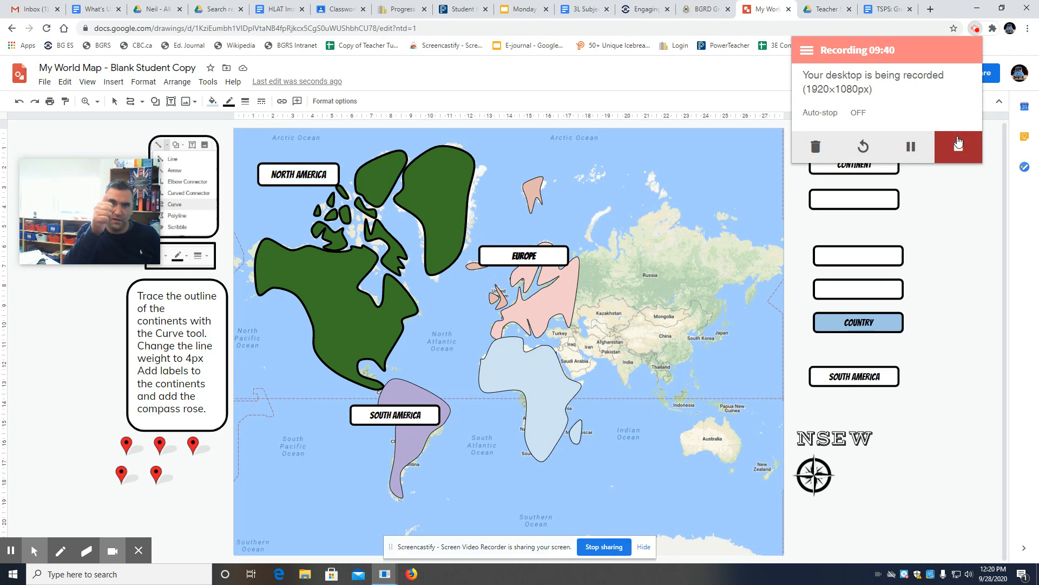